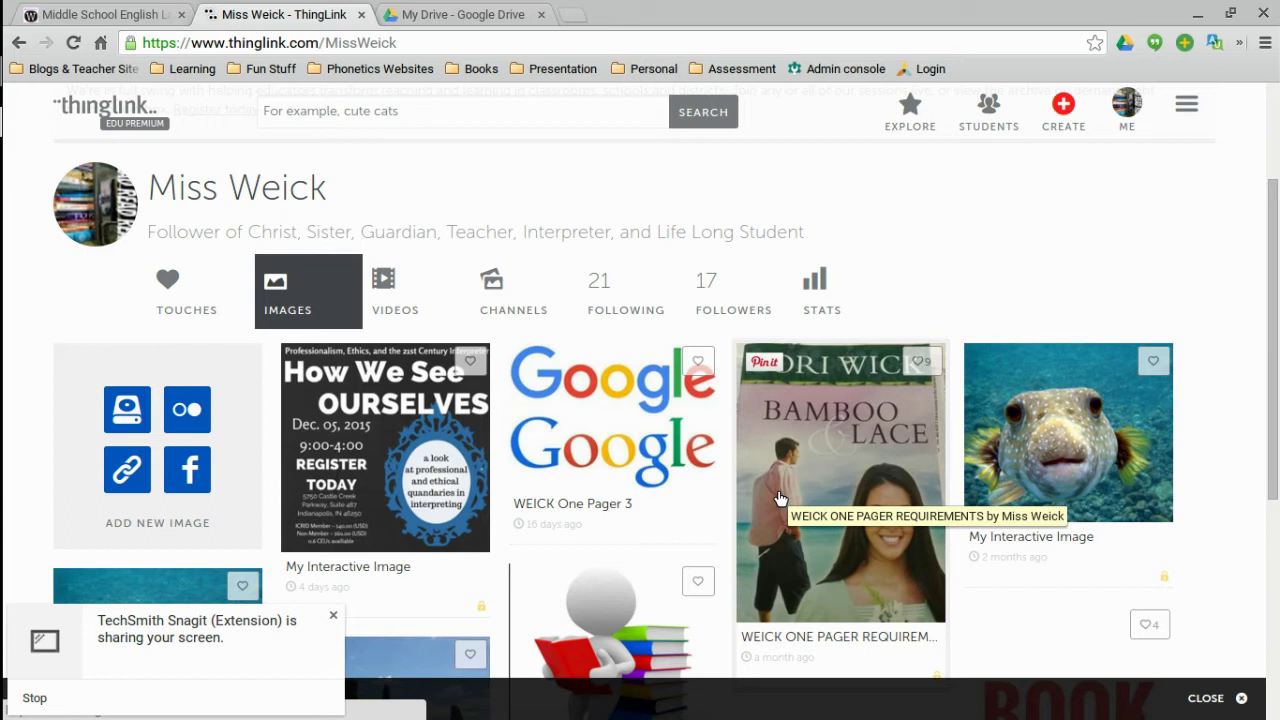
# Step past the Bamboo Lace image and open the WEICK One Pager 3 image page instead.
pyautogui.click(805, 449)
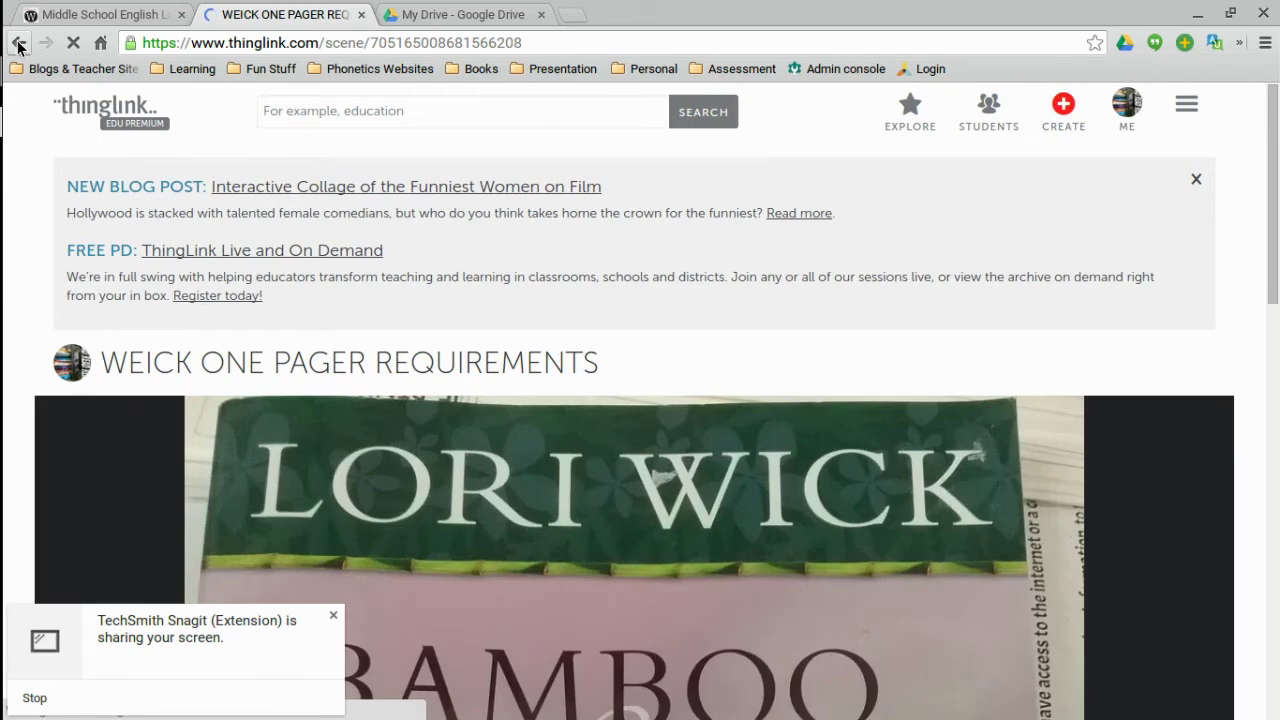
pyautogui.click(19, 47)
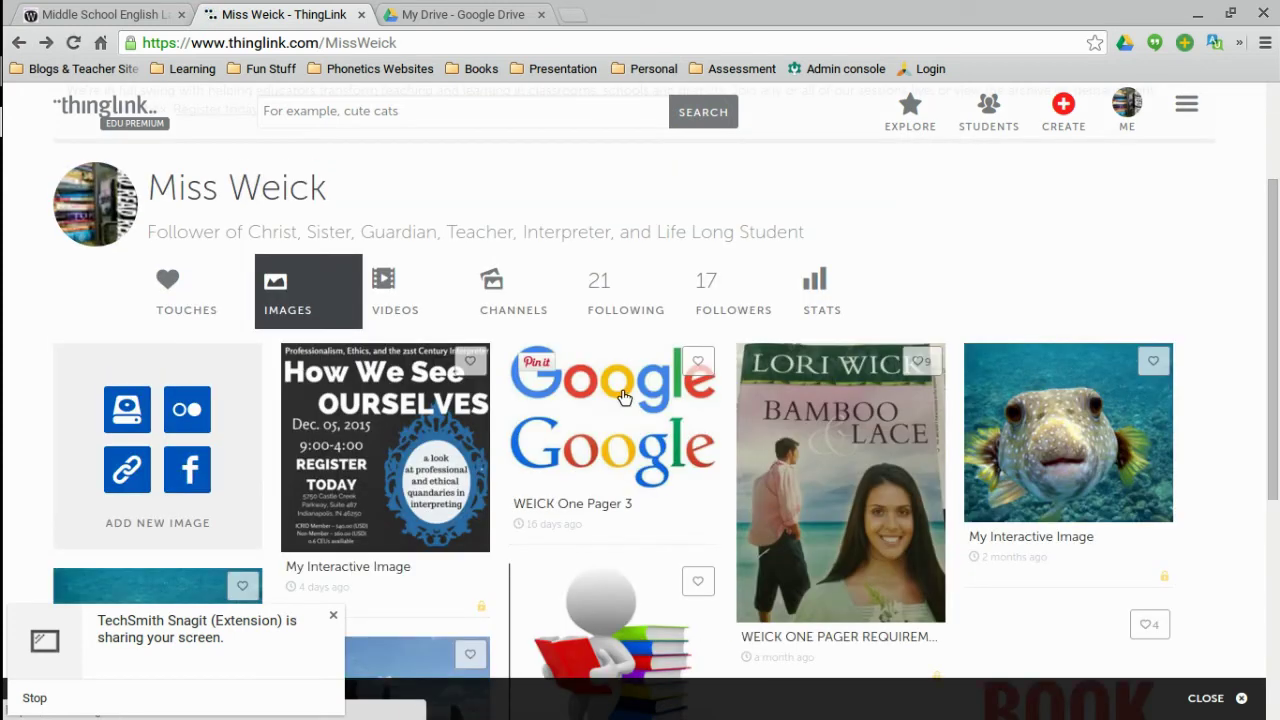
pyautogui.click(626, 396)
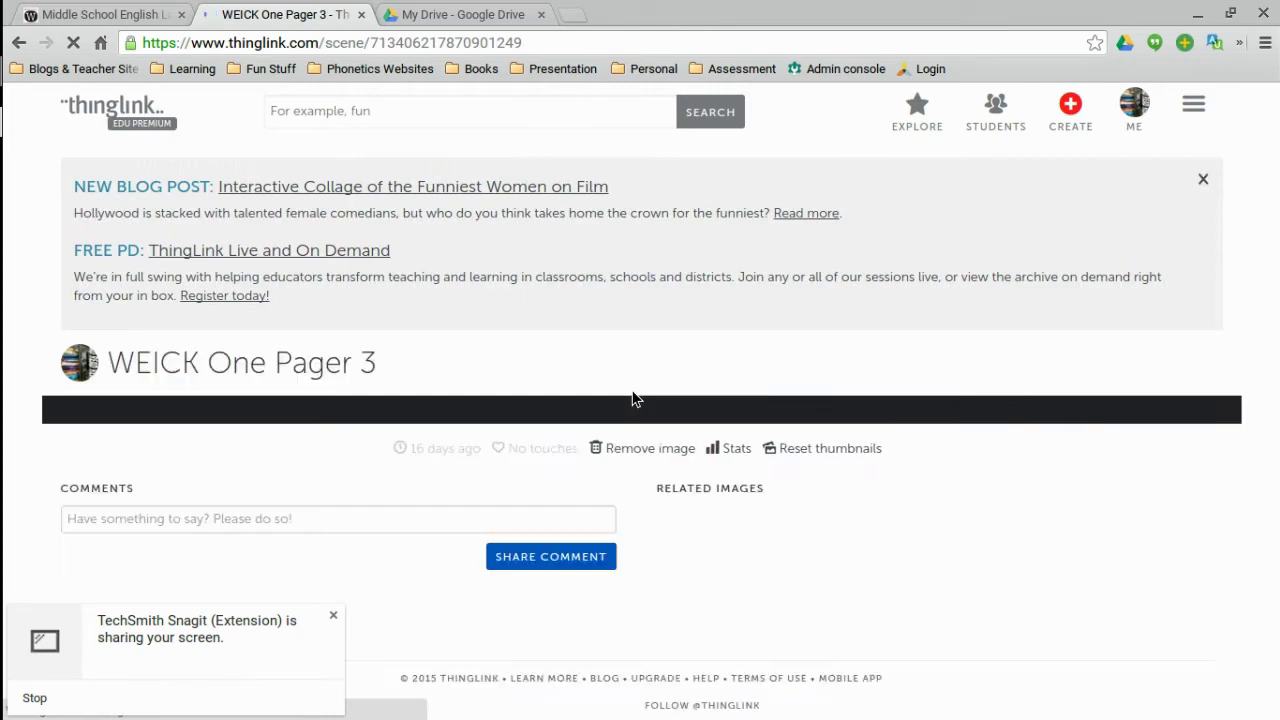
pyautogui.scroll(-5, 632, 398)
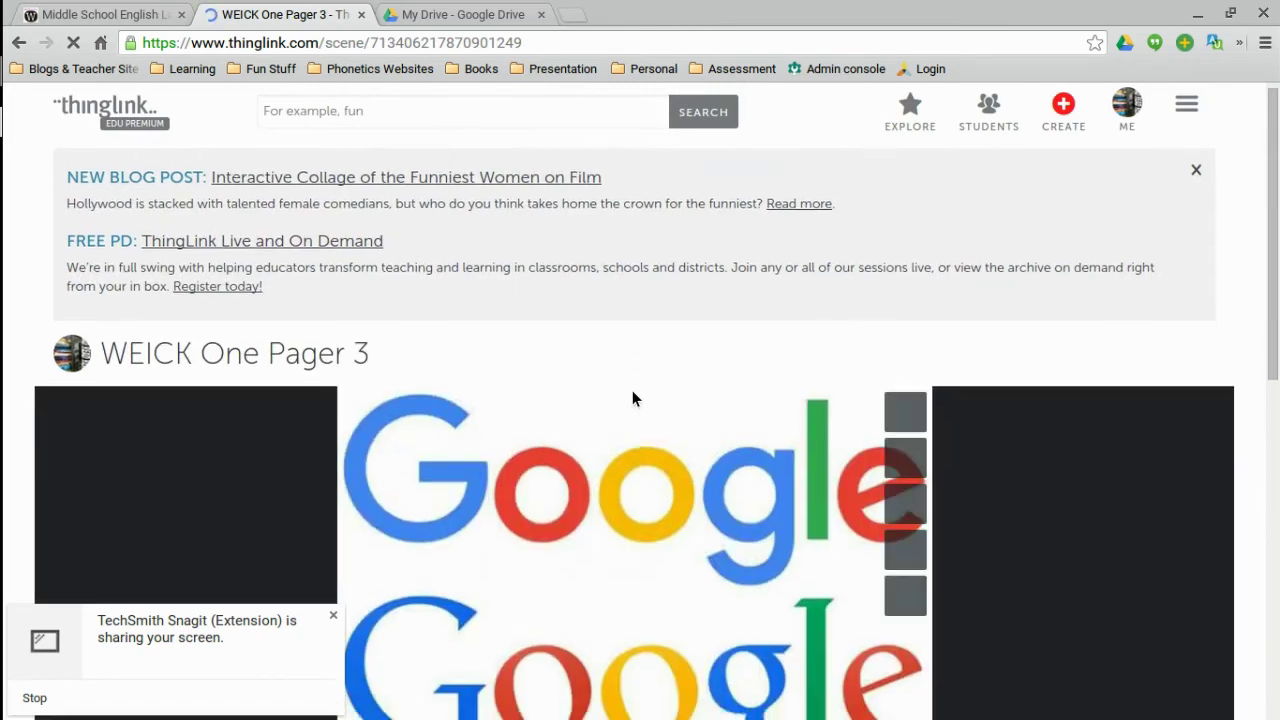
pyautogui.scroll(2, 632, 398)
# Switch to Google Drive and browse My Drive for the student videos folder.
pyautogui.click(460, 12)
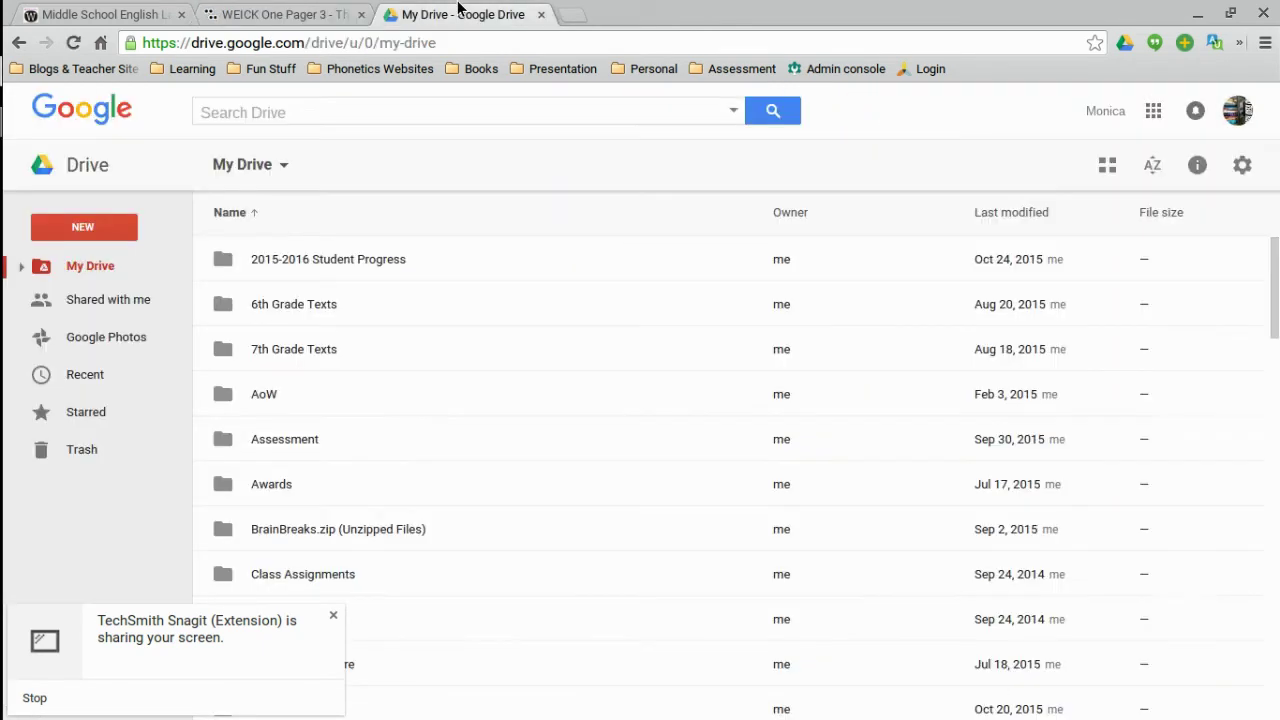
pyautogui.scroll(-12, 343, 524)
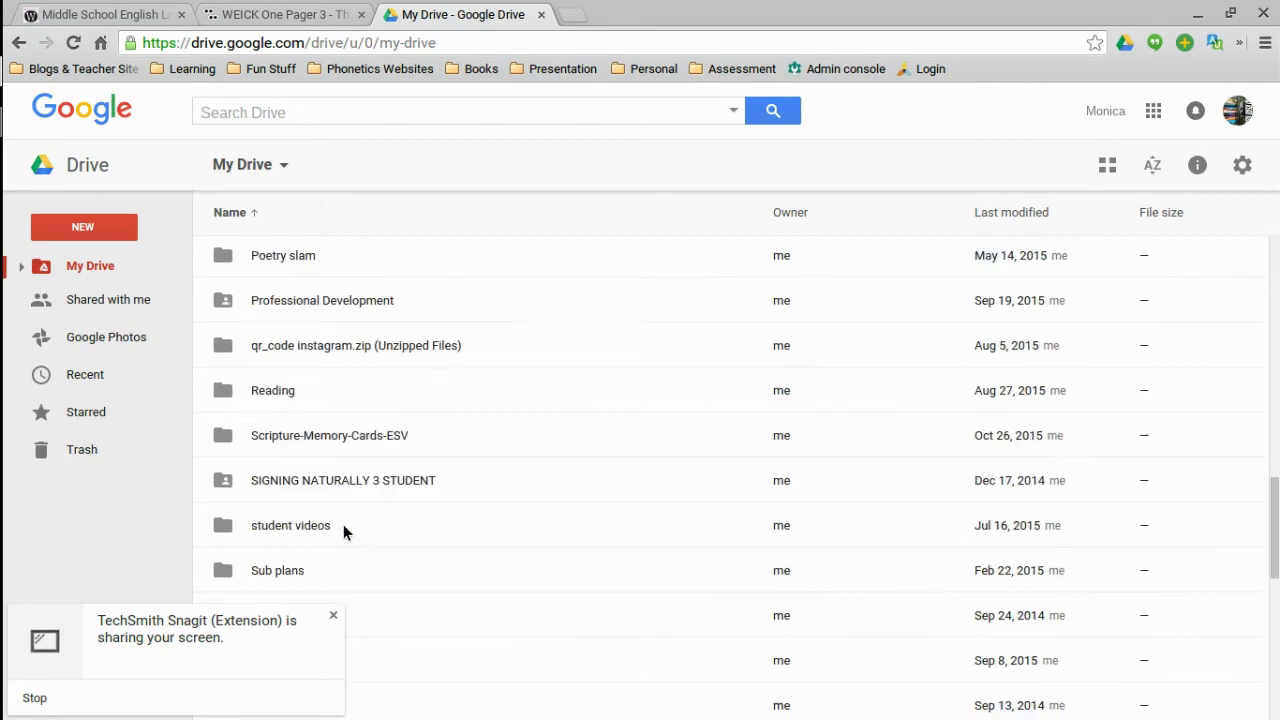
pyautogui.scroll(-8, 343, 524)
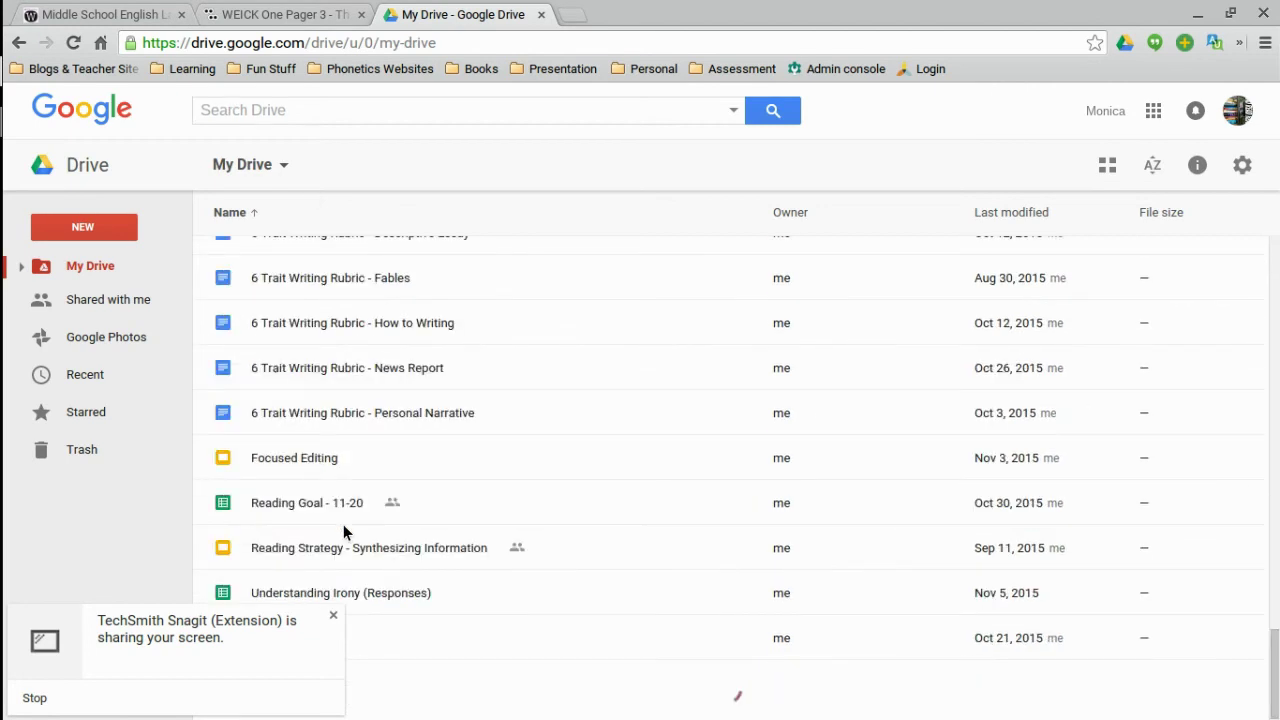
pyautogui.scroll(4, 343, 524)
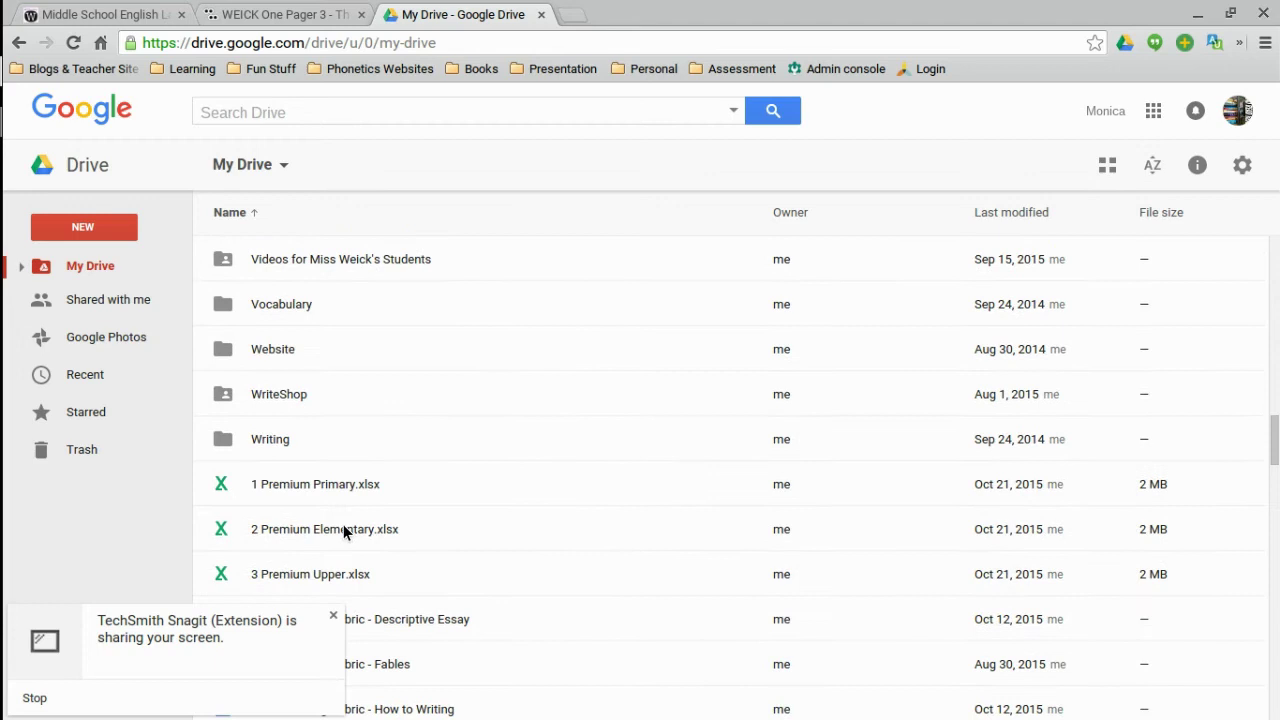
pyautogui.scroll(2, 343, 524)
pyautogui.scroll(-7, 343, 524)
pyautogui.scroll(5, 307, 447)
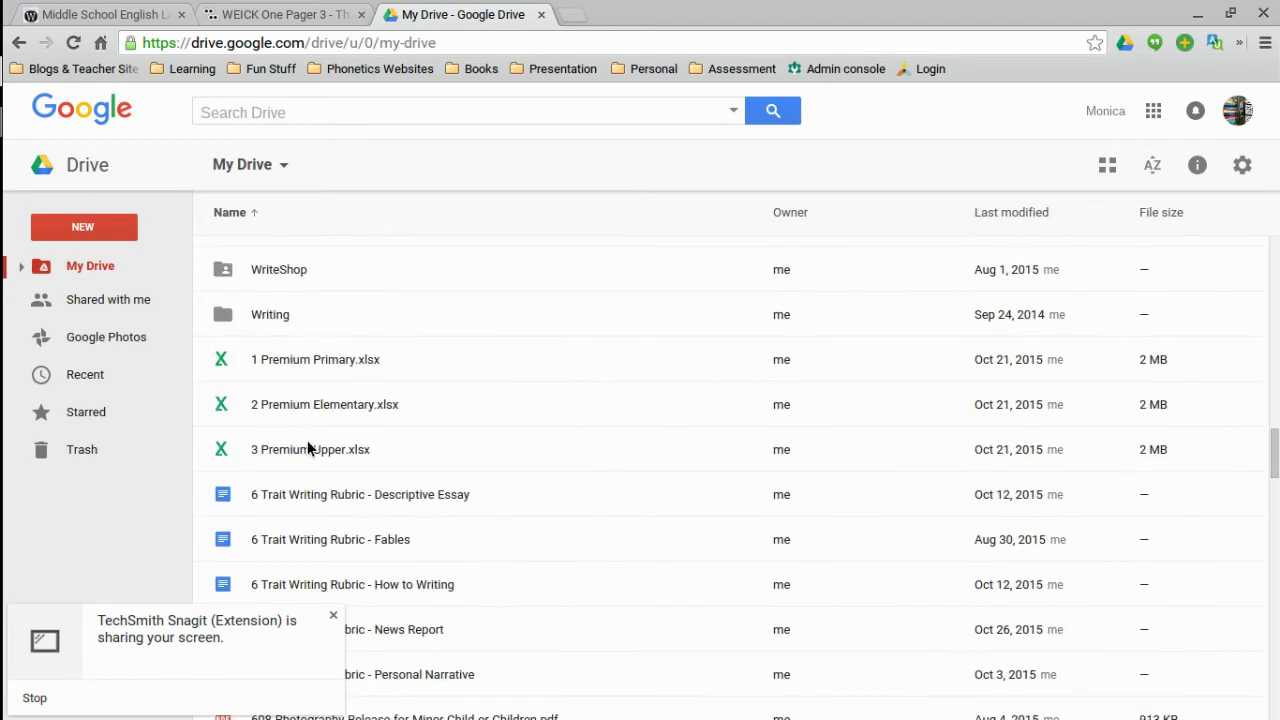
pyautogui.scroll(1, 325, 472)
pyautogui.scroll(-7, 325, 472)
pyautogui.scroll(9, 325, 472)
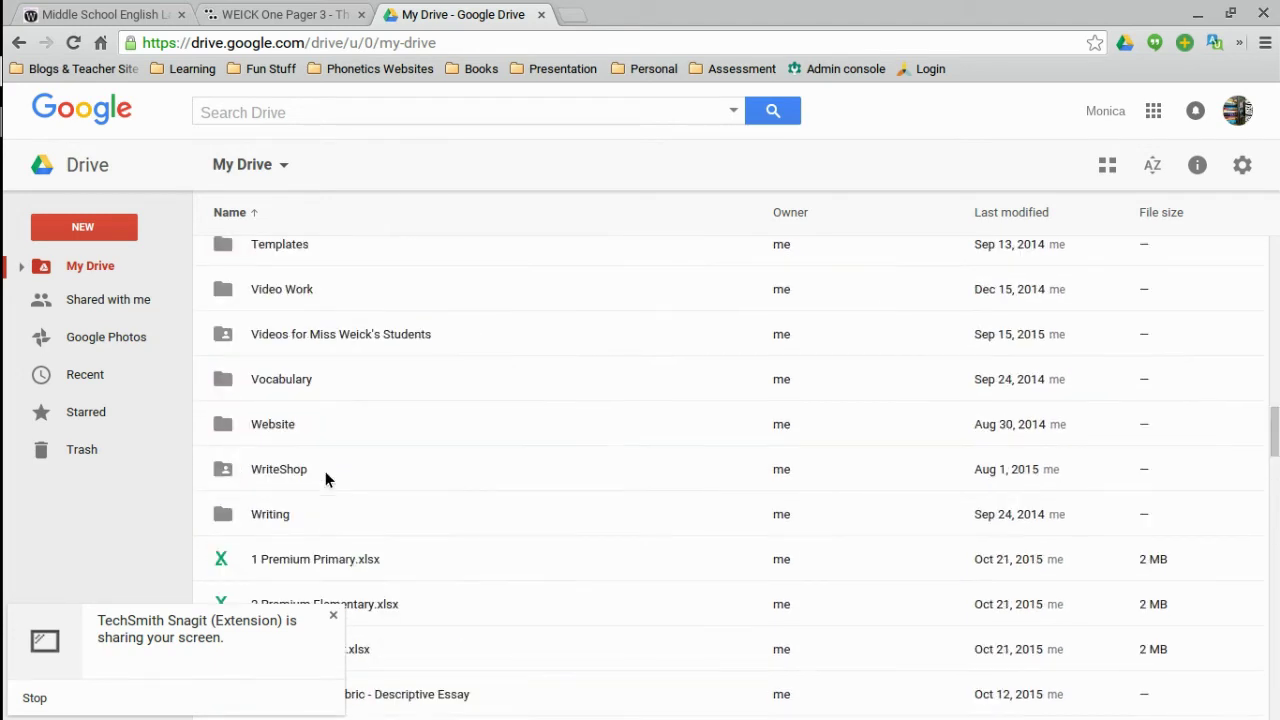
pyautogui.scroll(3, 325, 471)
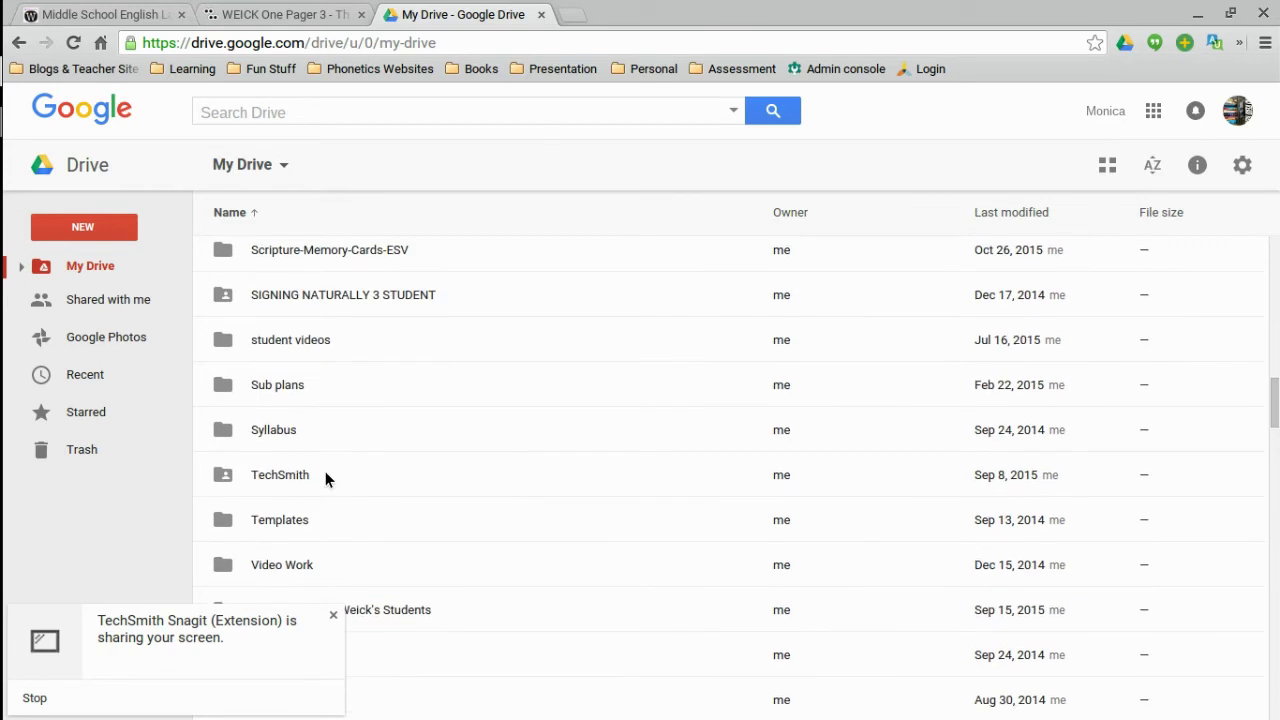
# Open the student videos folder and start sharing 20150422_132152.mp4.
pyautogui.doubleClick(284, 341)
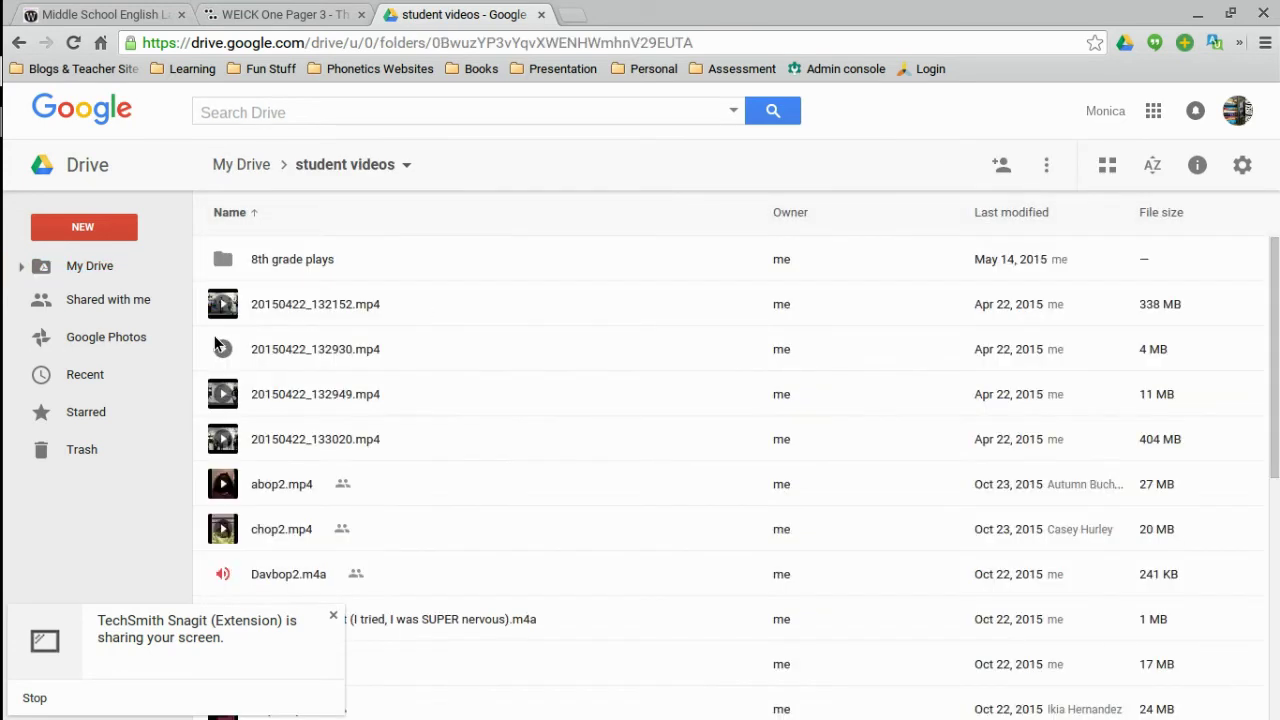
pyautogui.click(284, 303)
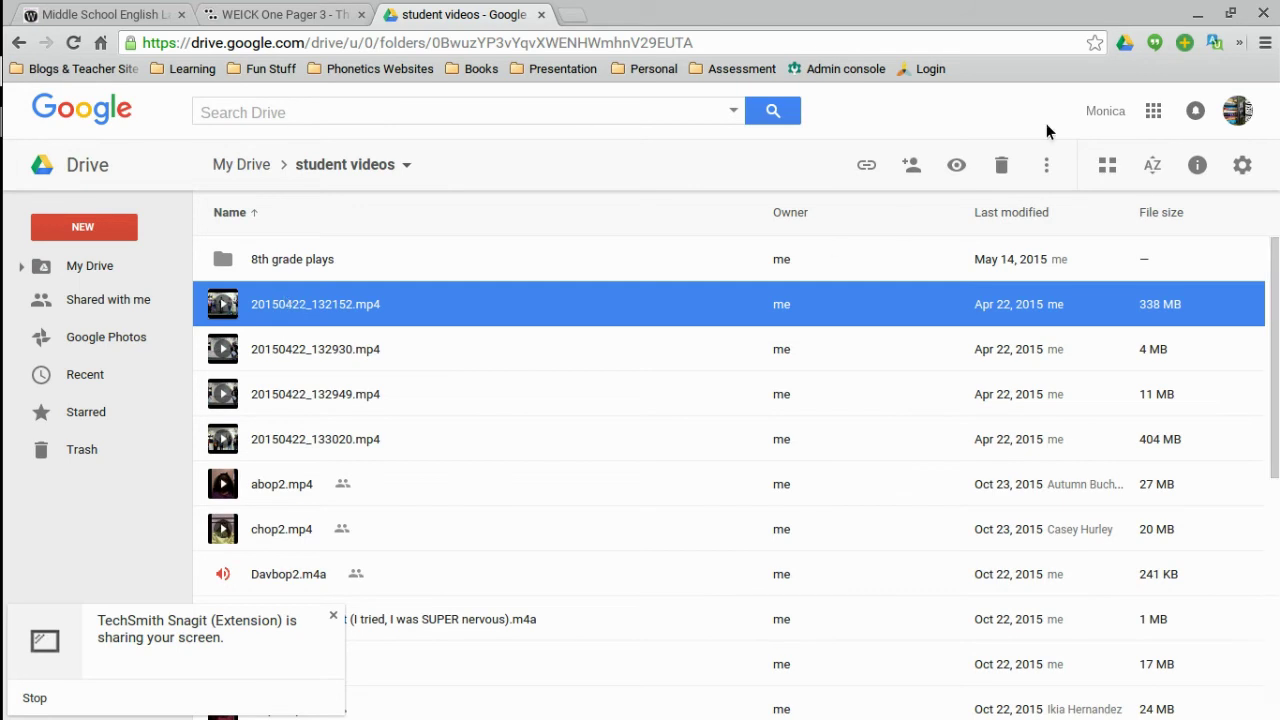
pyautogui.click(911, 165)
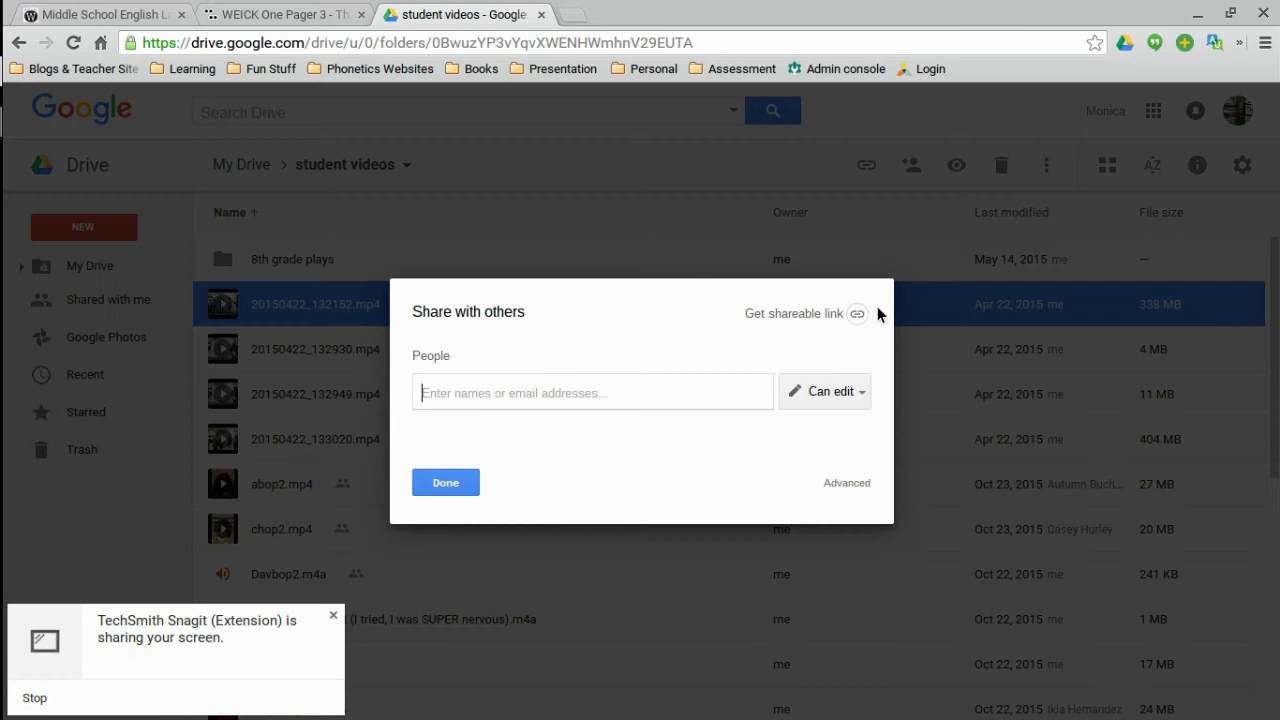
# Make the video's link viewable by Horizon Christian School members, save, and select the URL.
pyautogui.click(859, 316)
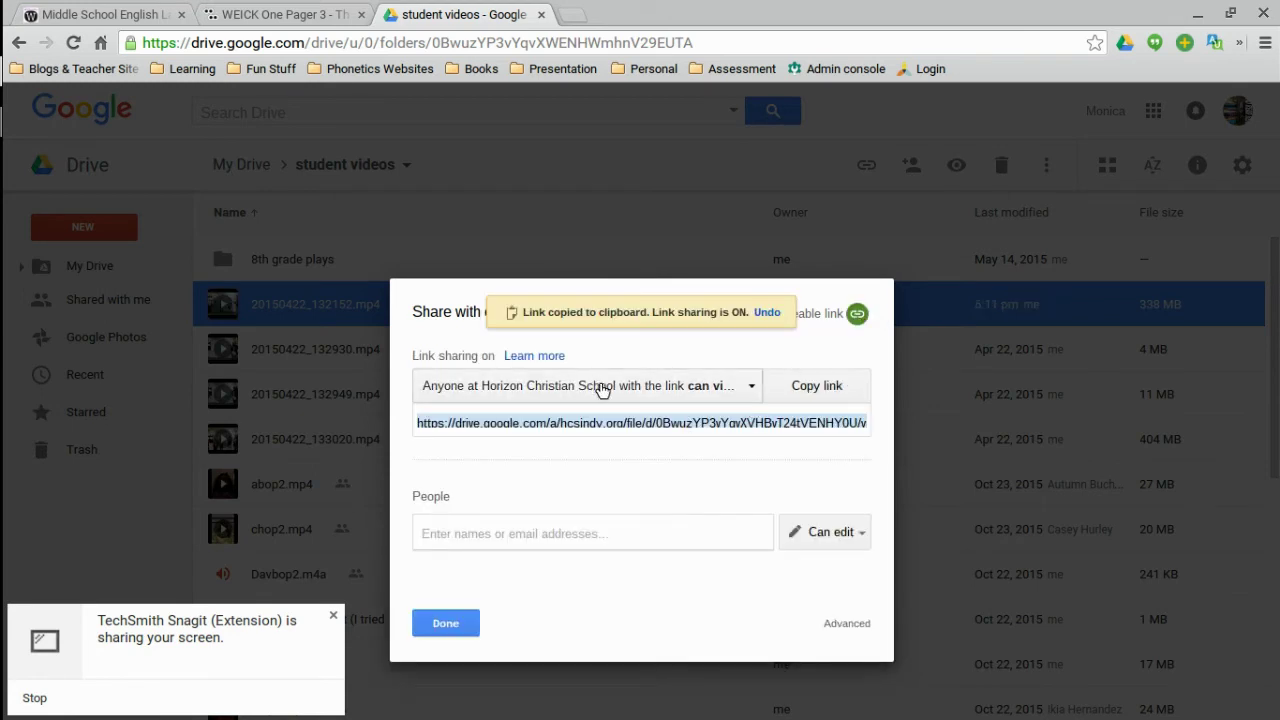
pyautogui.click(602, 390)
pyautogui.click(597, 585)
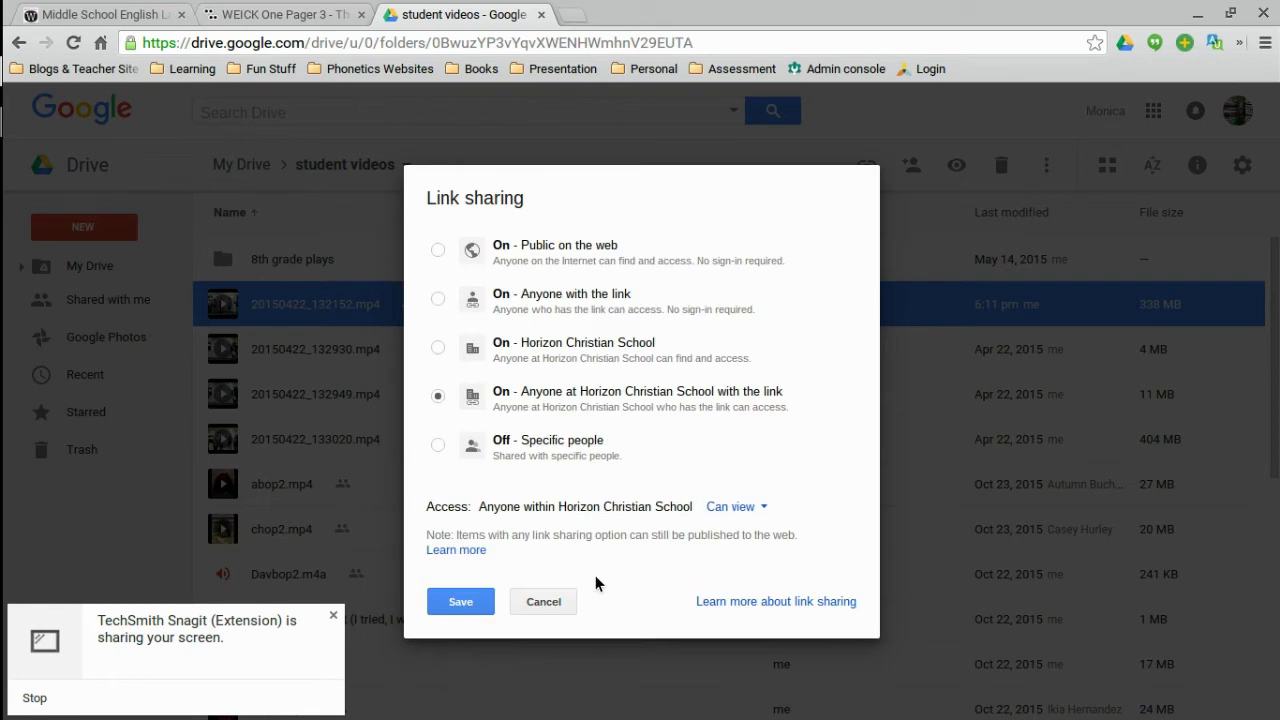
pyautogui.click(460, 305)
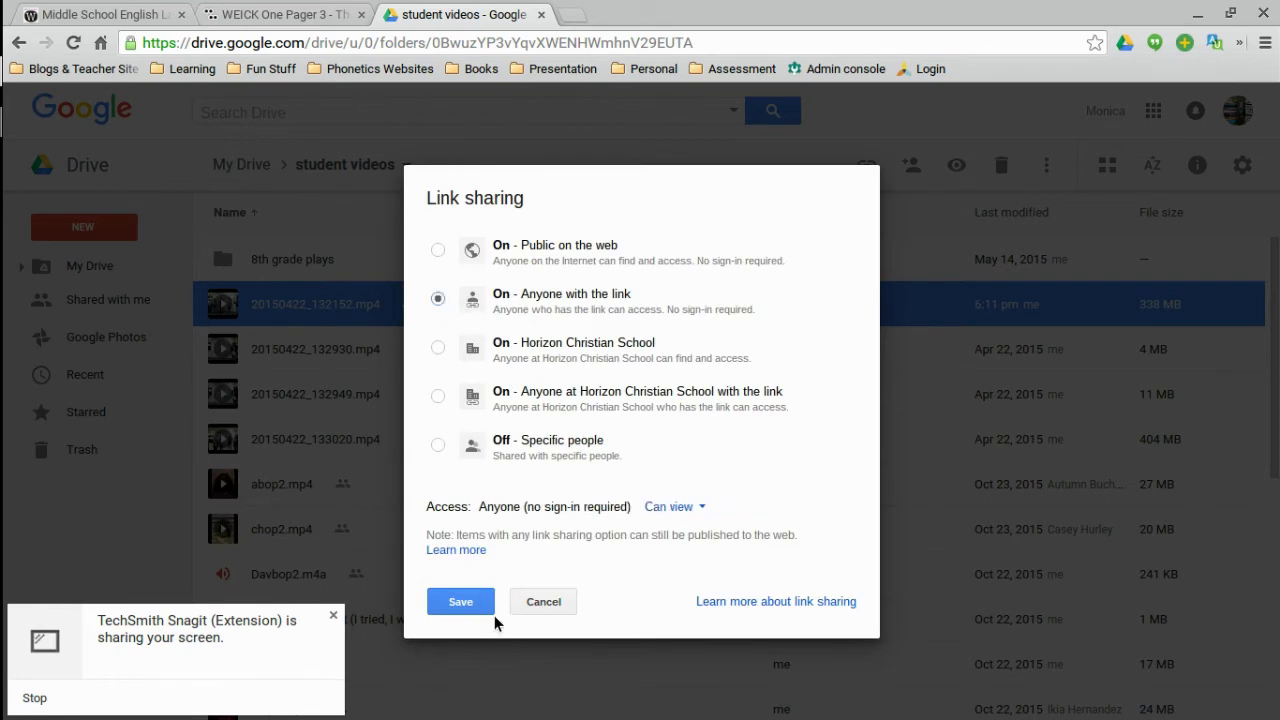
pyautogui.rightClick(550, 398)
pyautogui.click(438, 396)
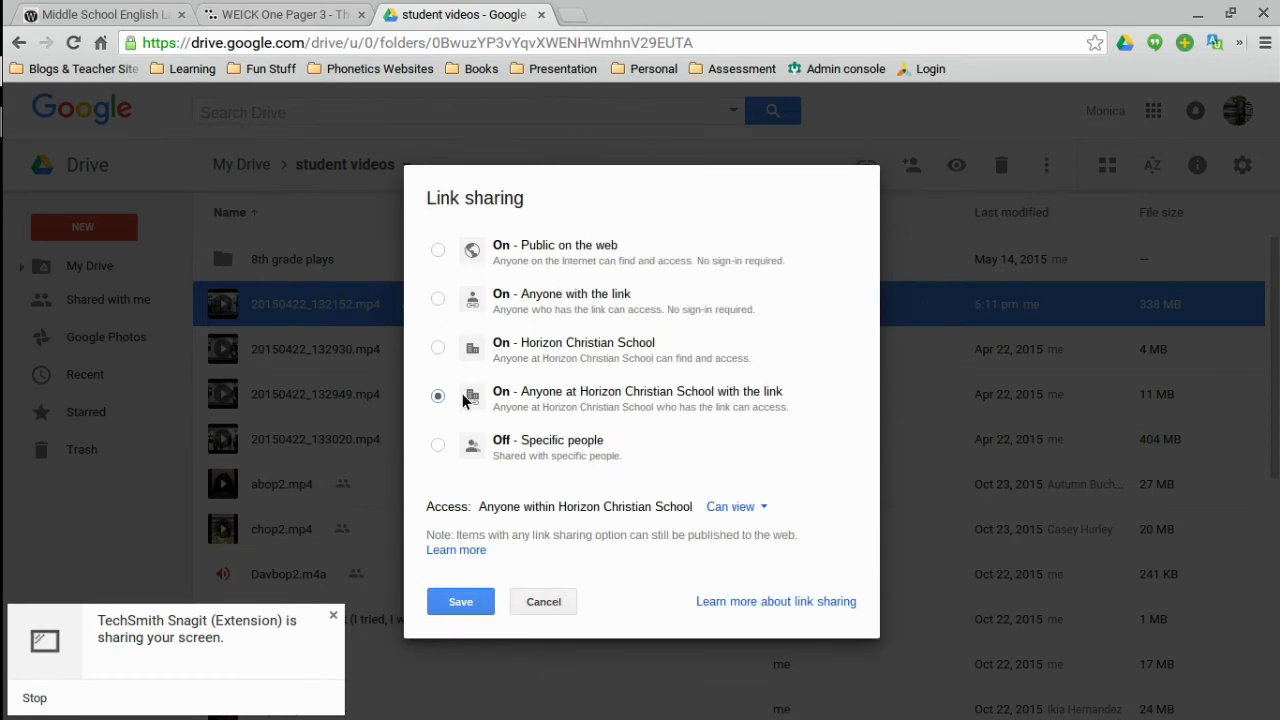
pyautogui.click(445, 604)
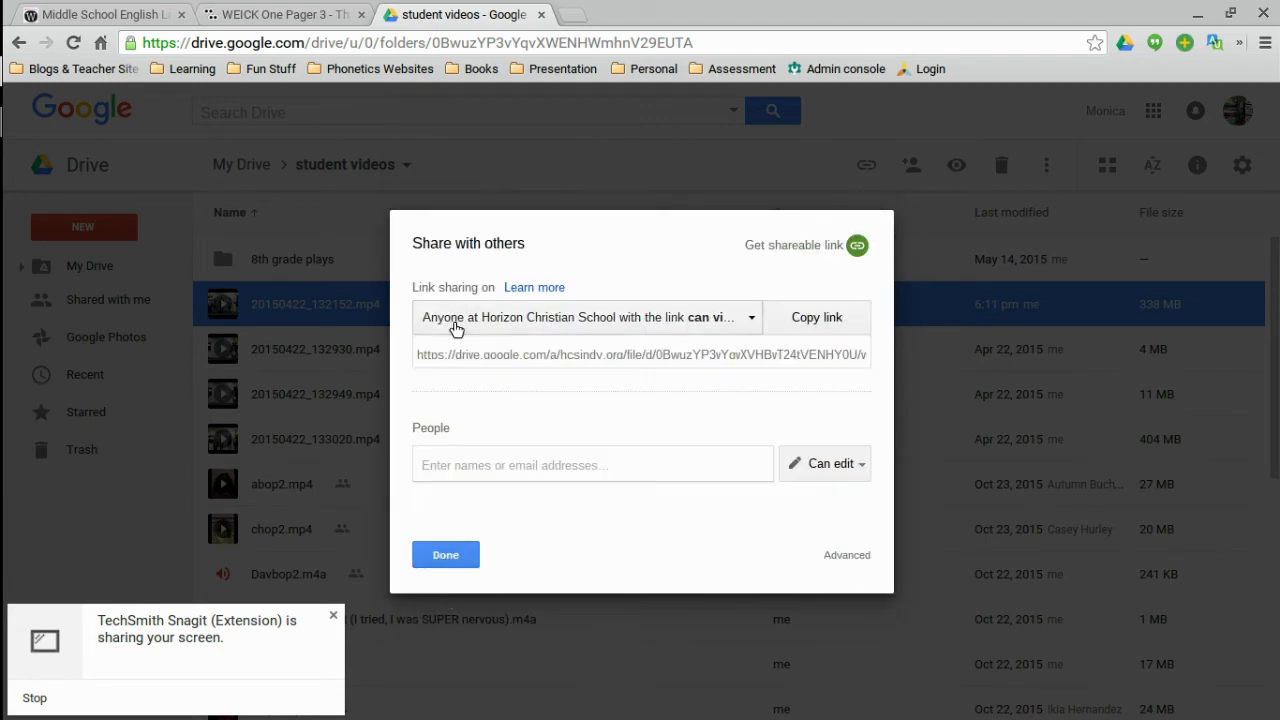
pyautogui.click(527, 362)
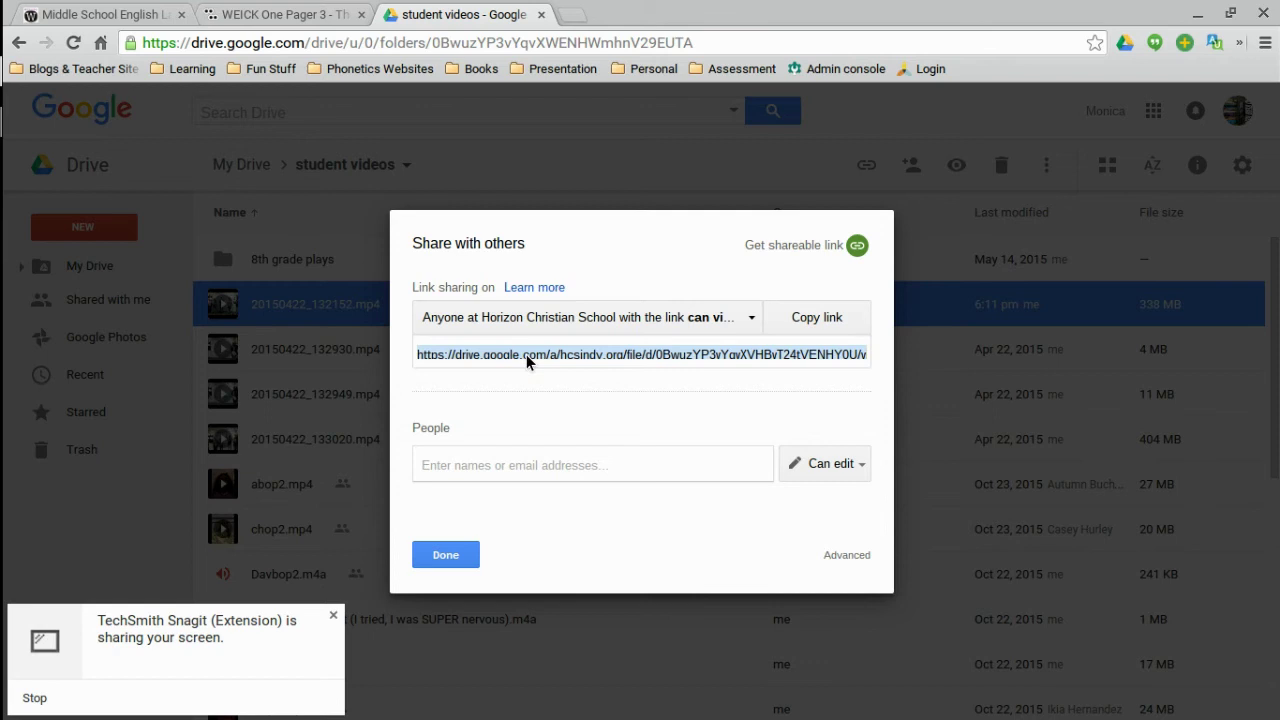
pyautogui.click(300, 14)
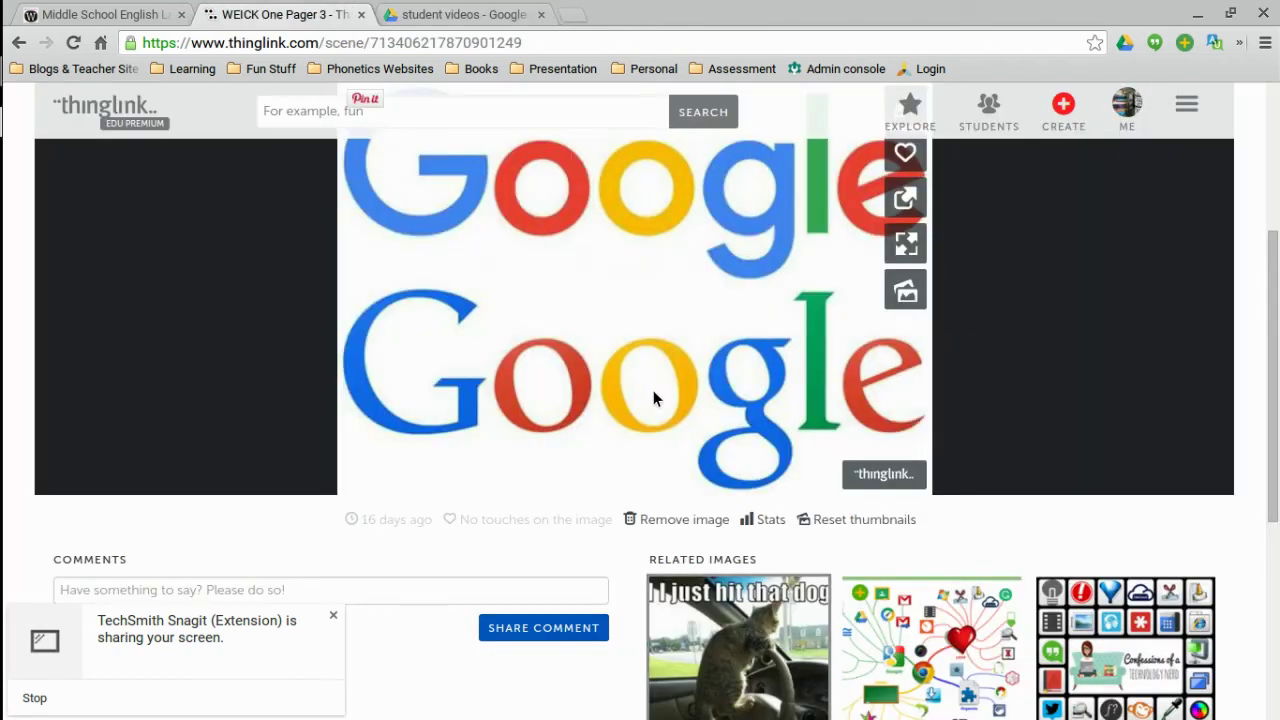
# Place an info tag on the upper o and paste the Drive video link into it.
pyautogui.scroll(1, 876, 291)
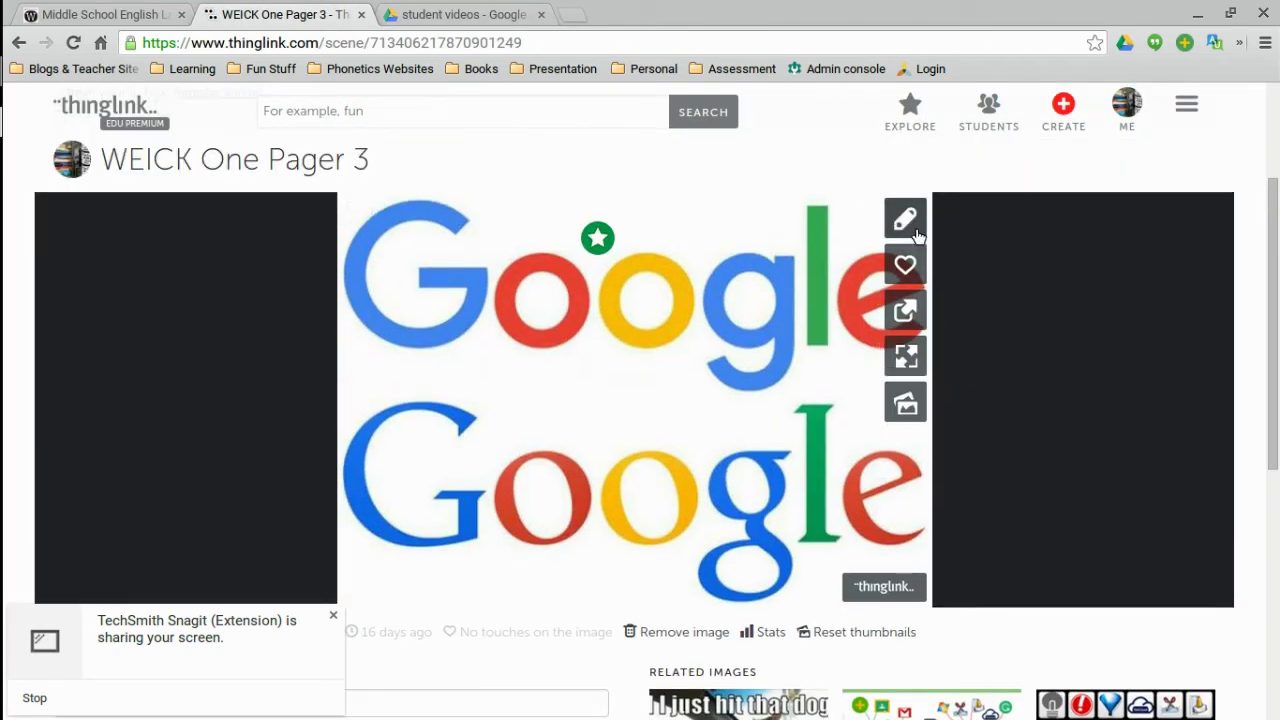
pyautogui.click(906, 222)
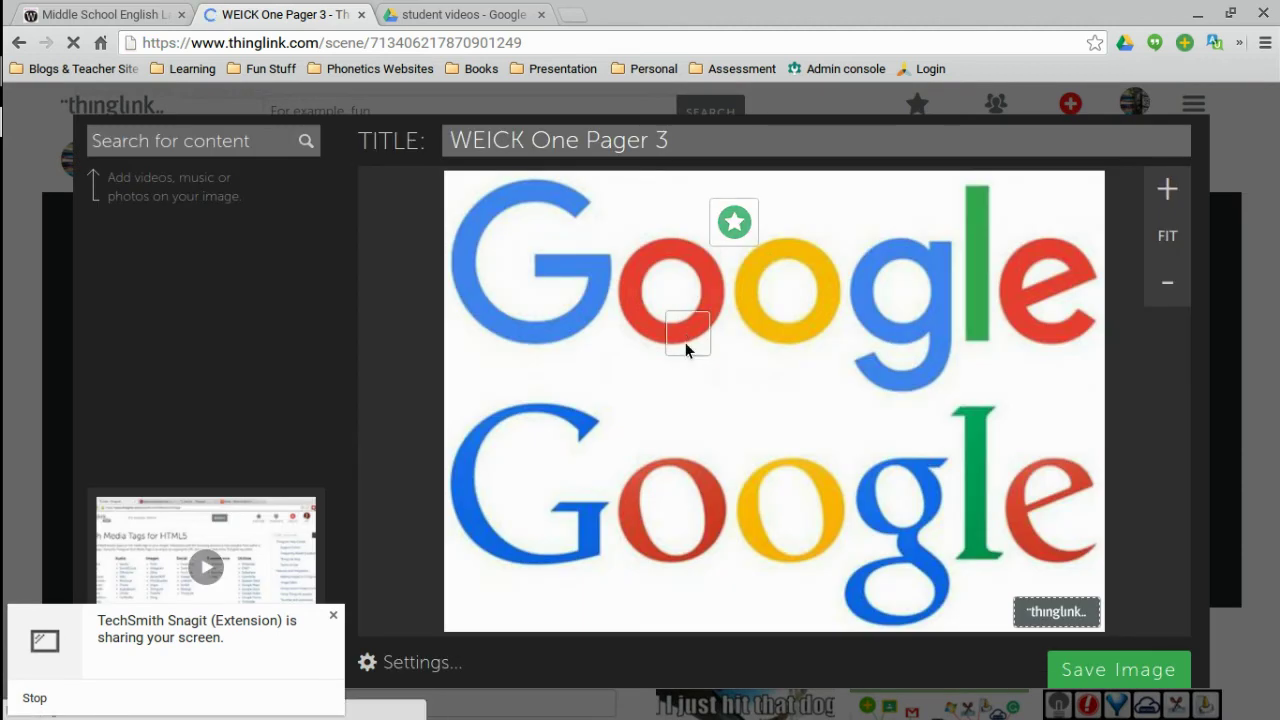
pyautogui.click(686, 343)
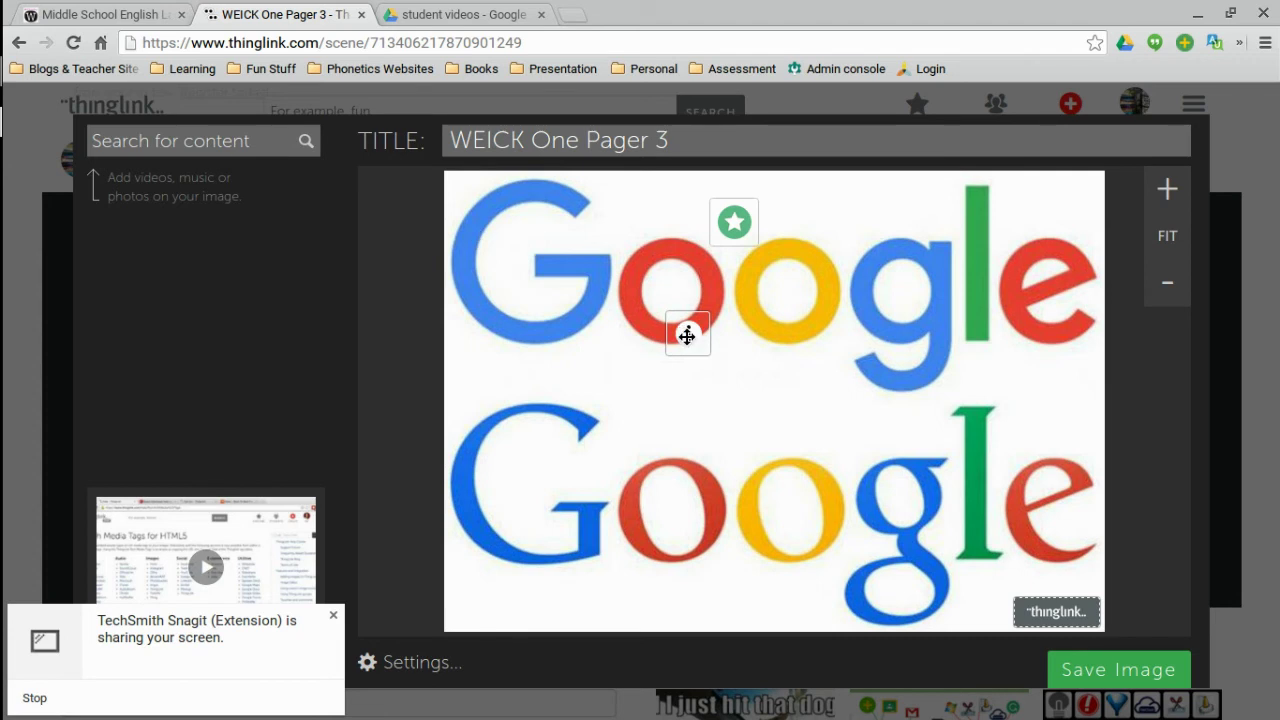
pyautogui.click(686, 334)
pyautogui.click(218, 198)
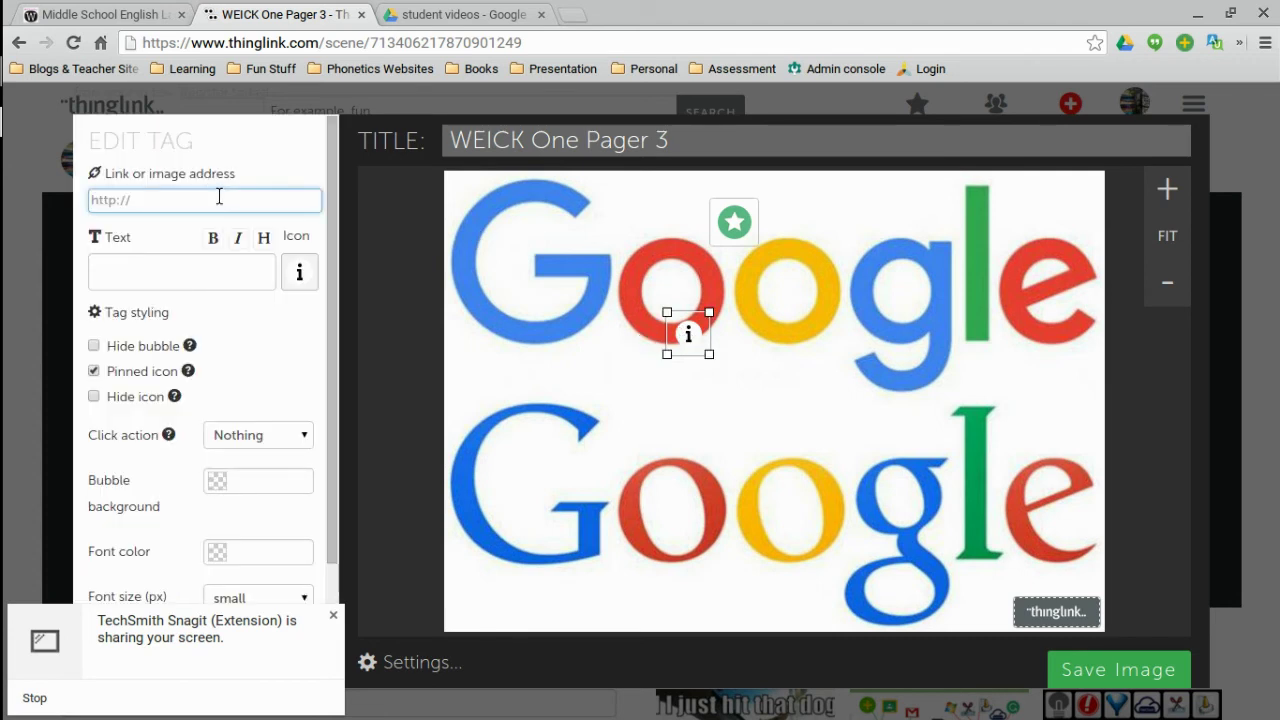
pyautogui.hotkey('ctrl', 'v')
# Skip the image upload, save the tag, and reopen it to check its link.
pyautogui.scroll(-1, 252, 545)
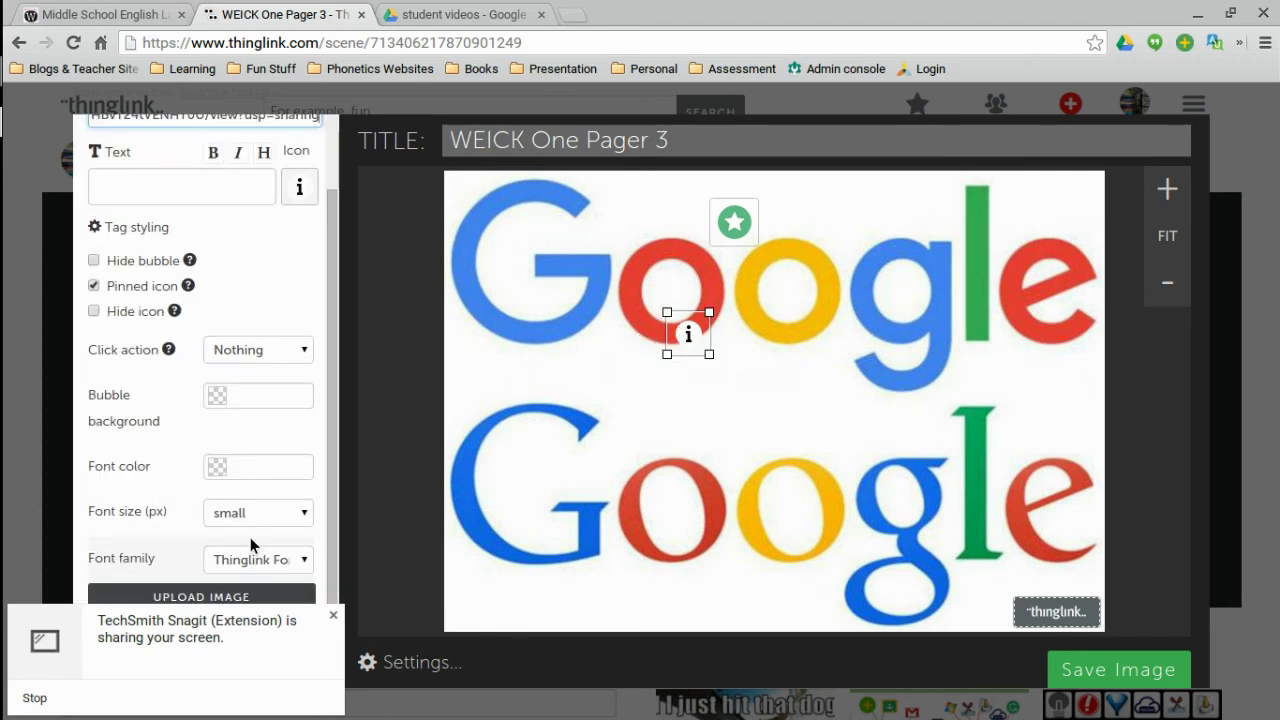
pyautogui.click(277, 597)
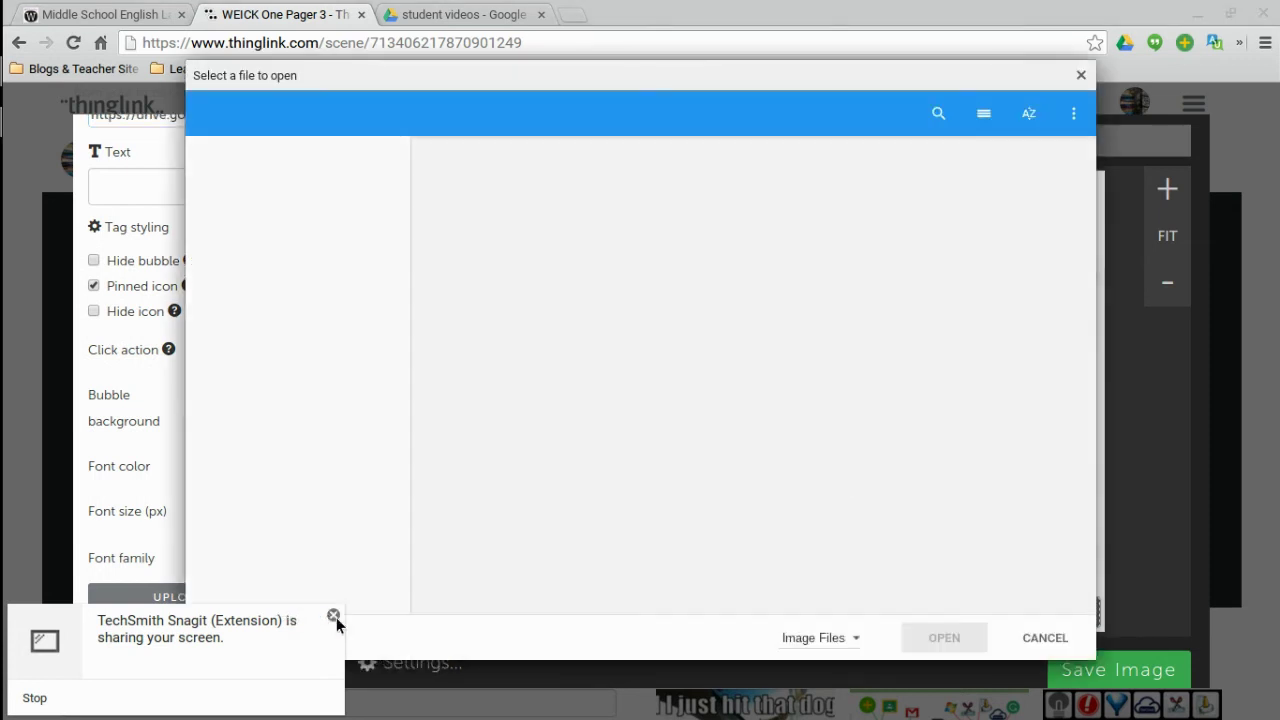
pyautogui.click(335, 617)
pyautogui.click(1080, 74)
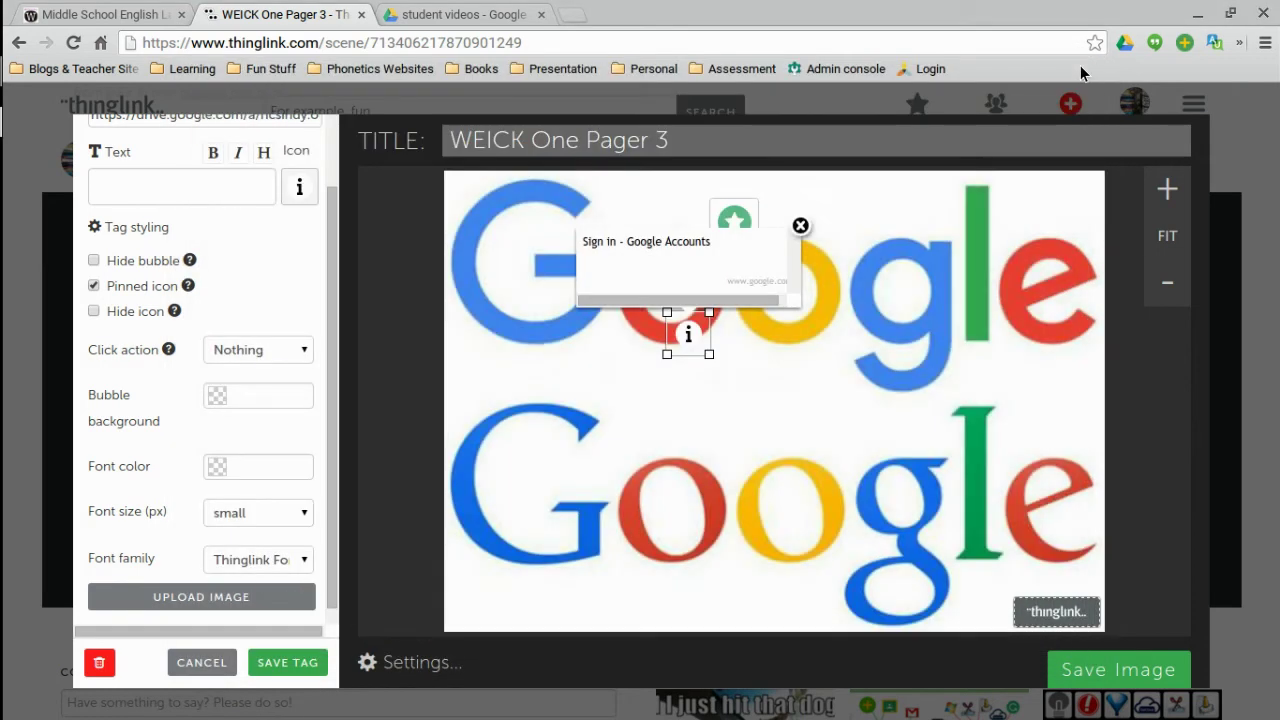
pyautogui.click(284, 663)
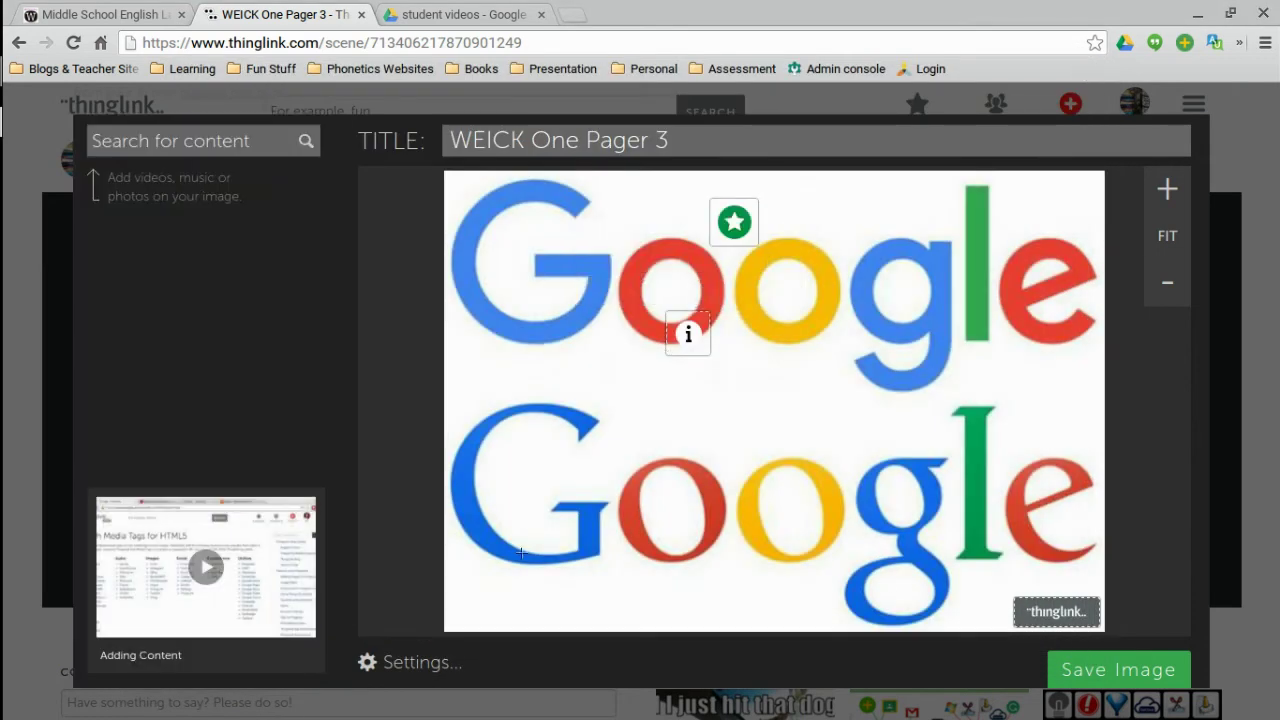
pyautogui.click(688, 334)
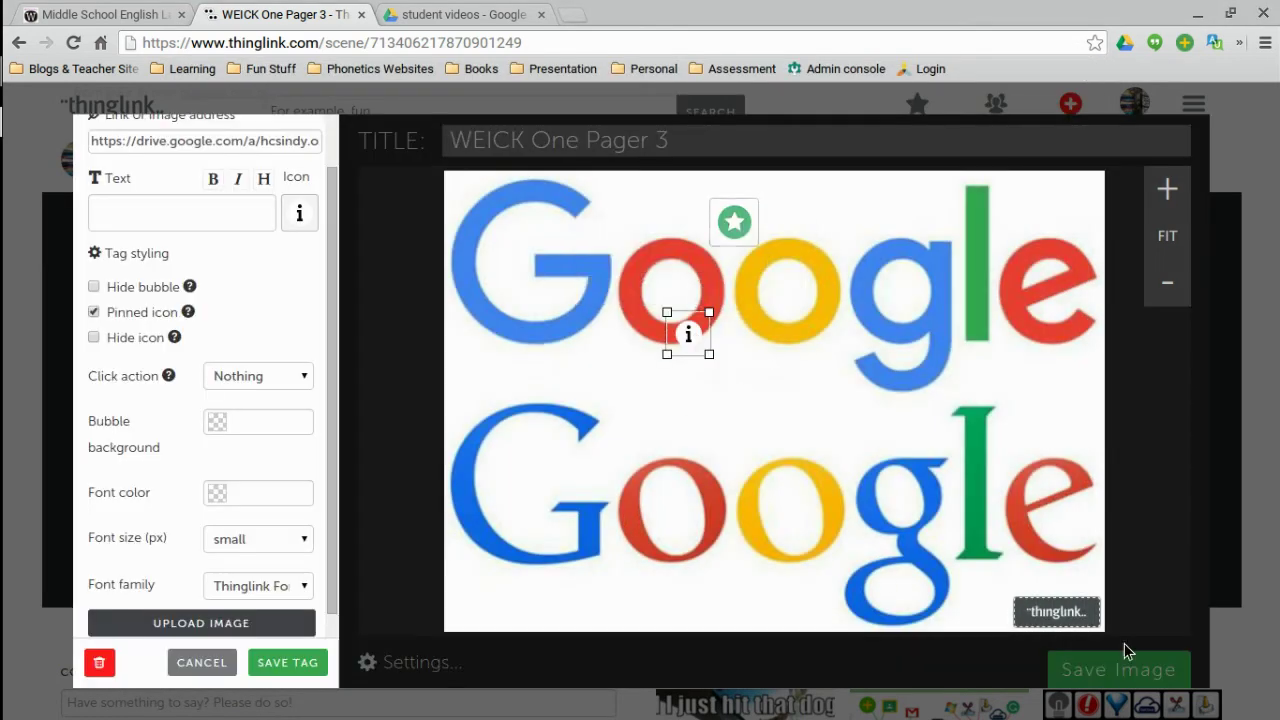
pyautogui.rightClick(1162, 680)
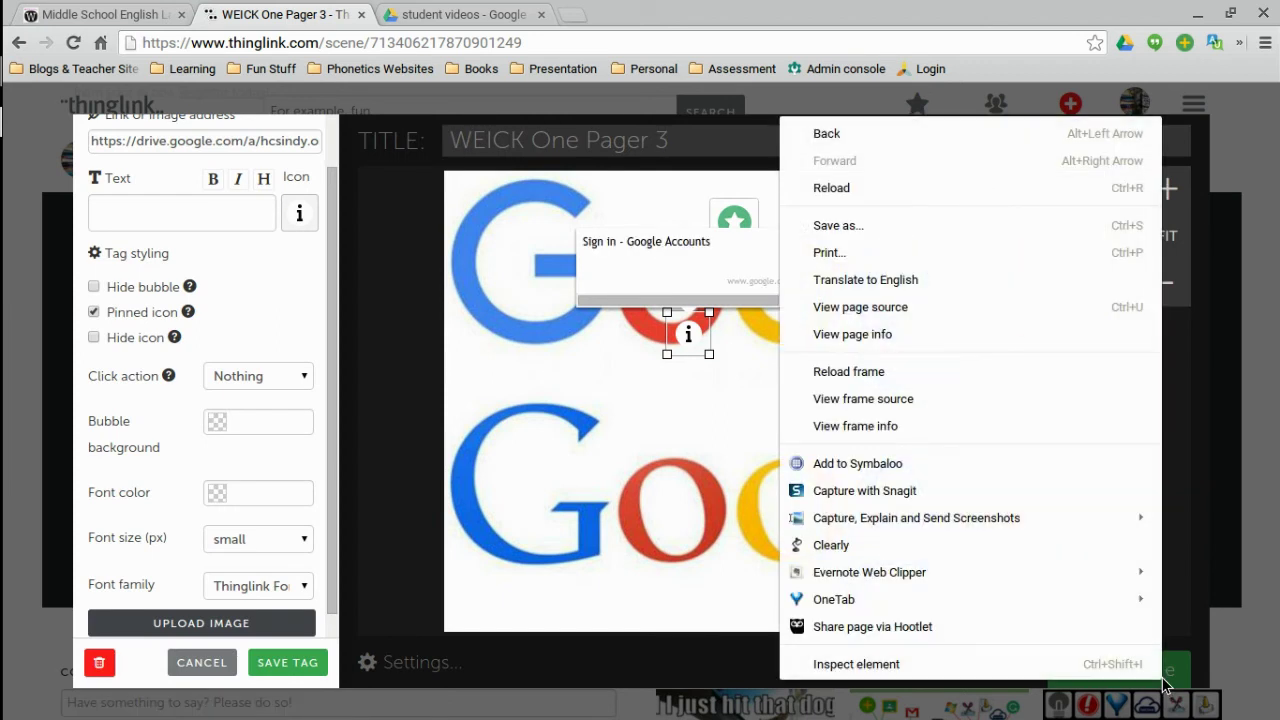
pyautogui.click(1205, 645)
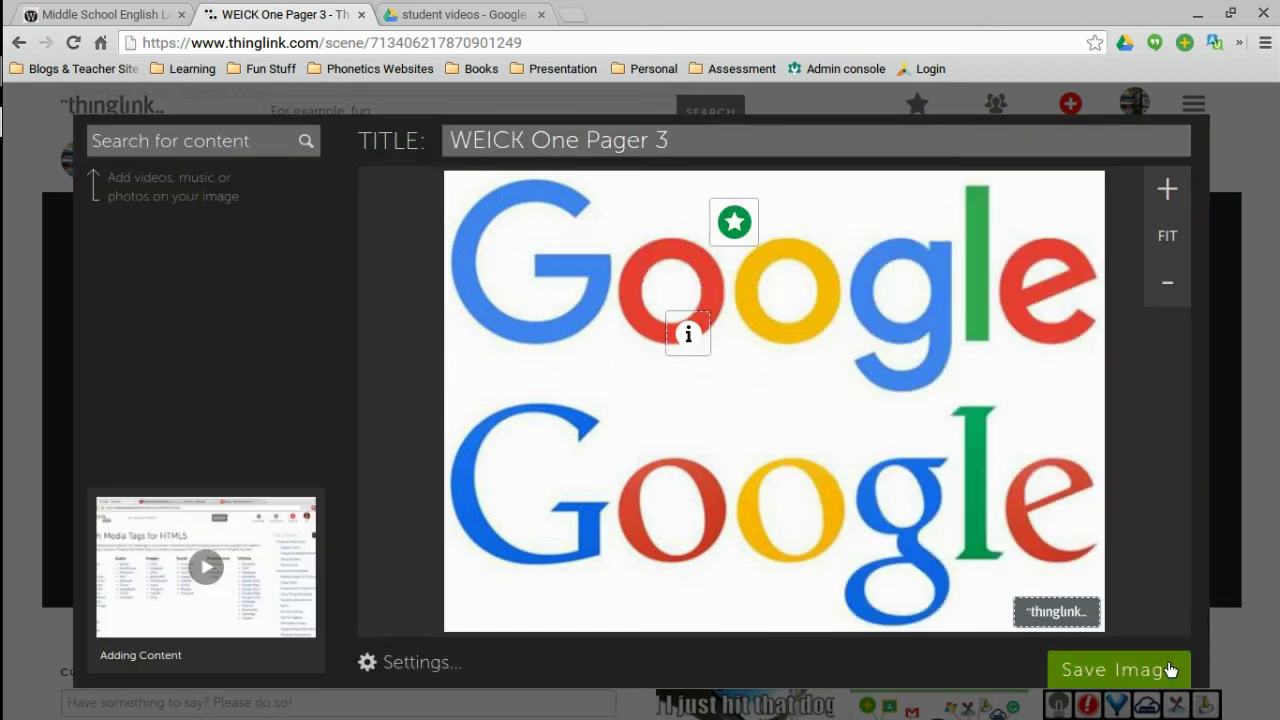
# Save the image and check the star tag's Google search-engine note on the reloaded scene.
pyautogui.click(1172, 670)
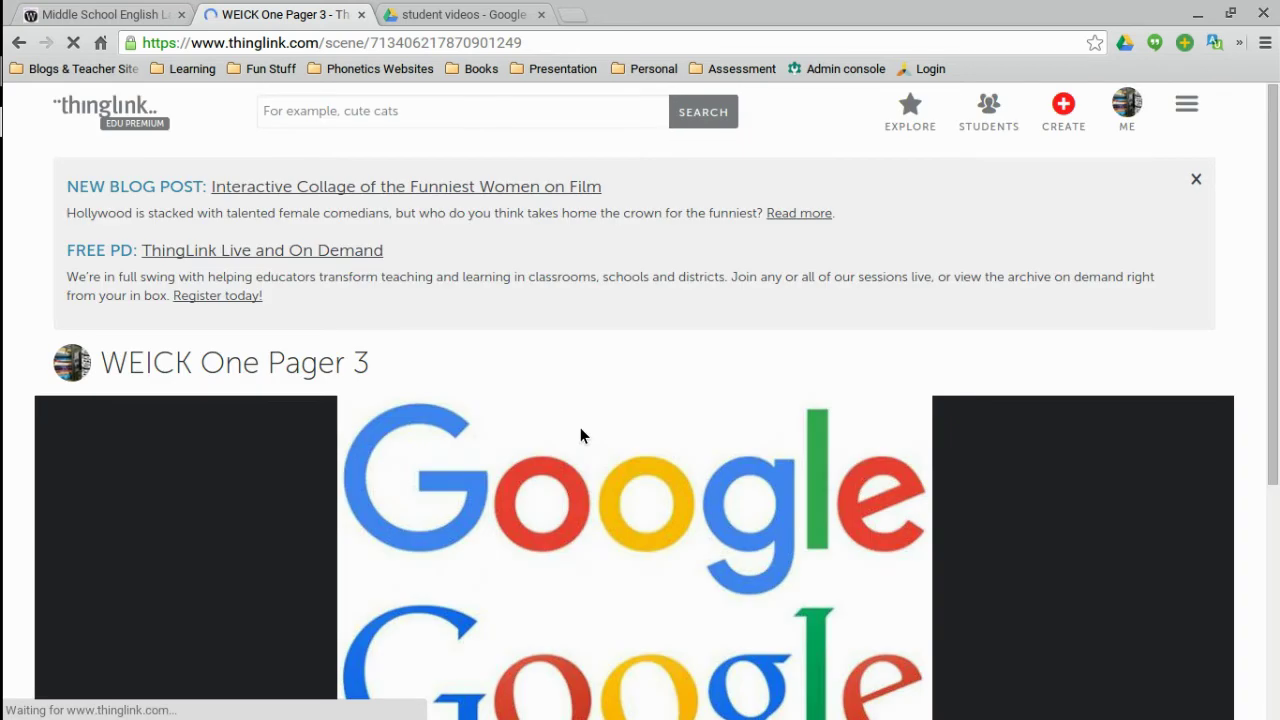
pyautogui.scroll(-2, 580, 427)
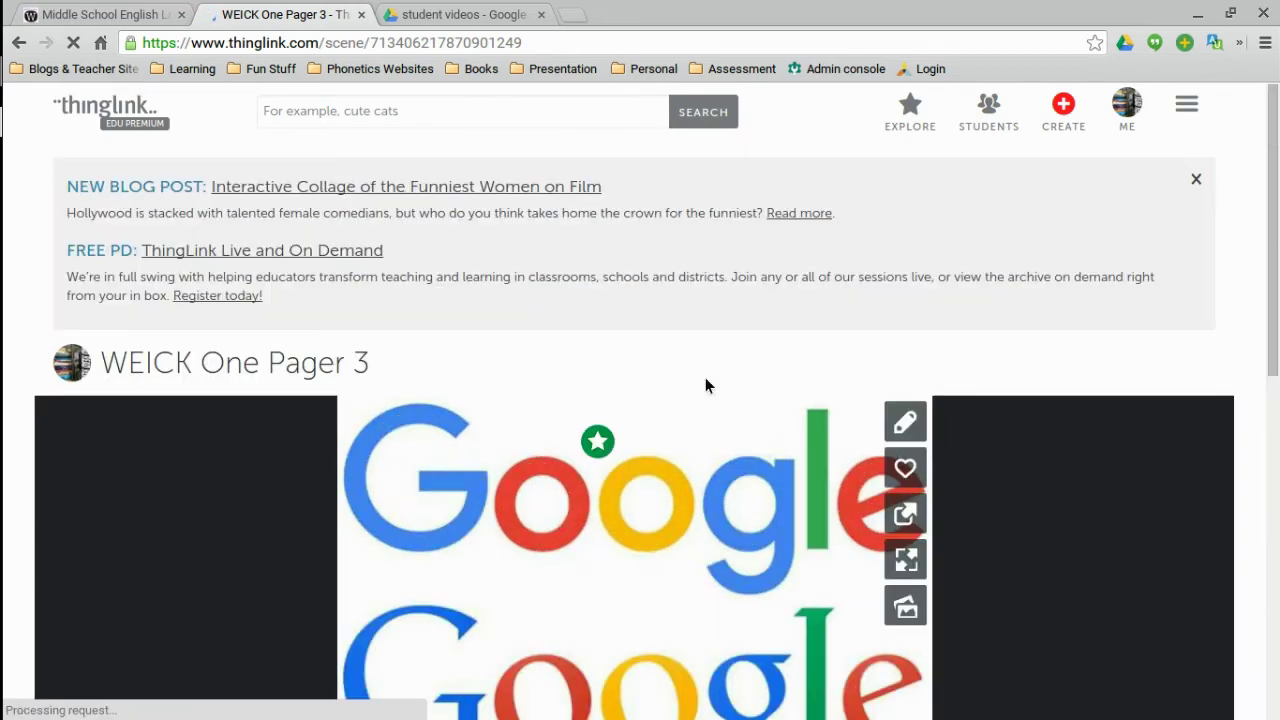
pyautogui.scroll(-2, 544, 236)
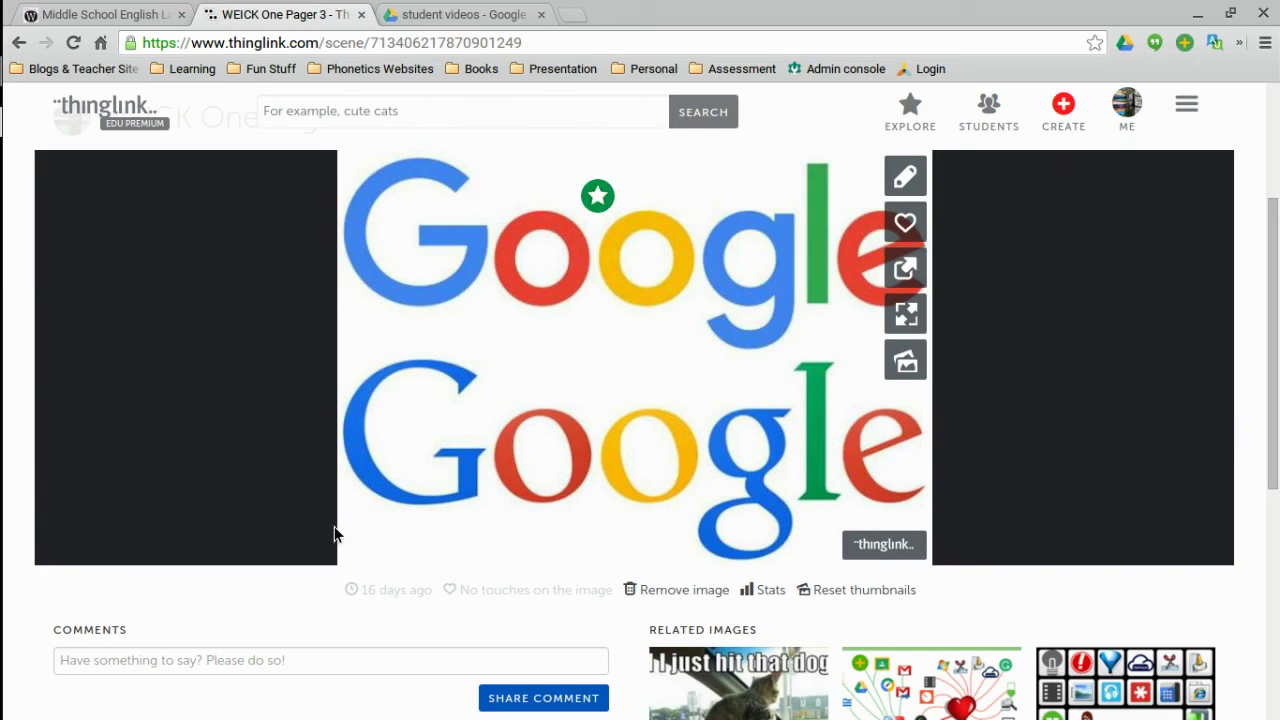
pyautogui.moveTo(592, 201)
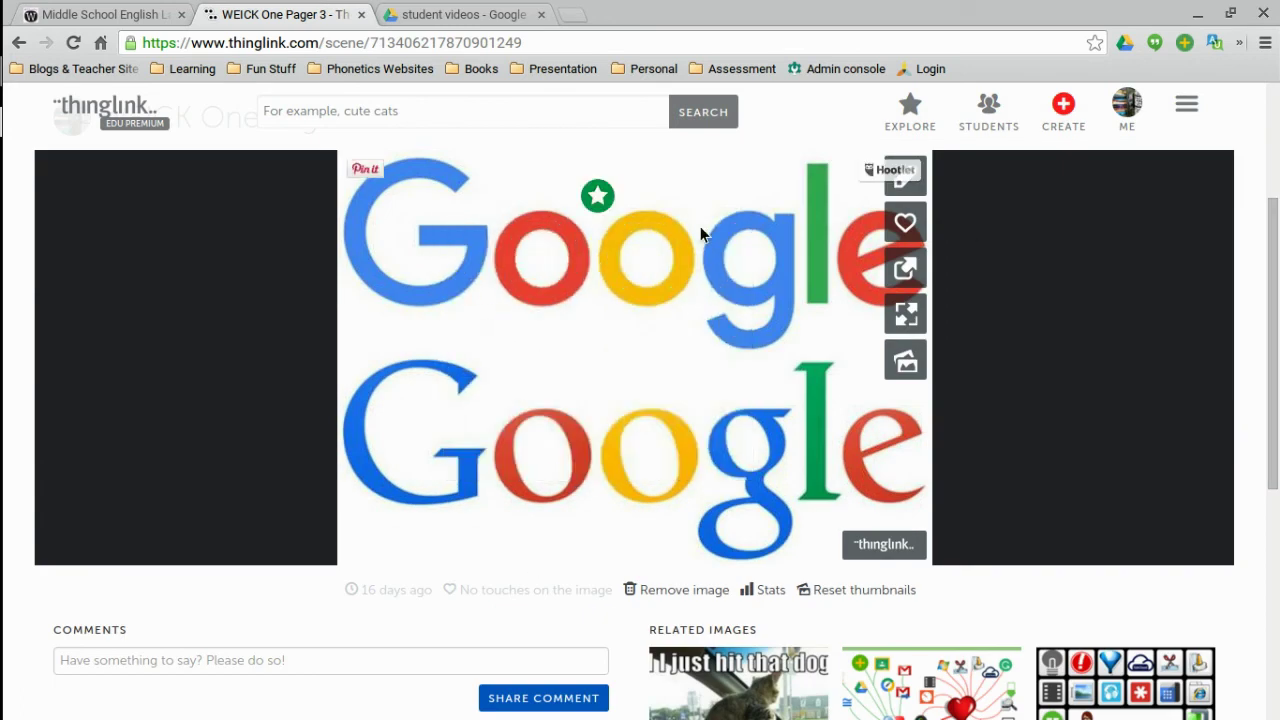
pyautogui.scroll(1, 700, 230)
pyautogui.scroll(-4, 828, 537)
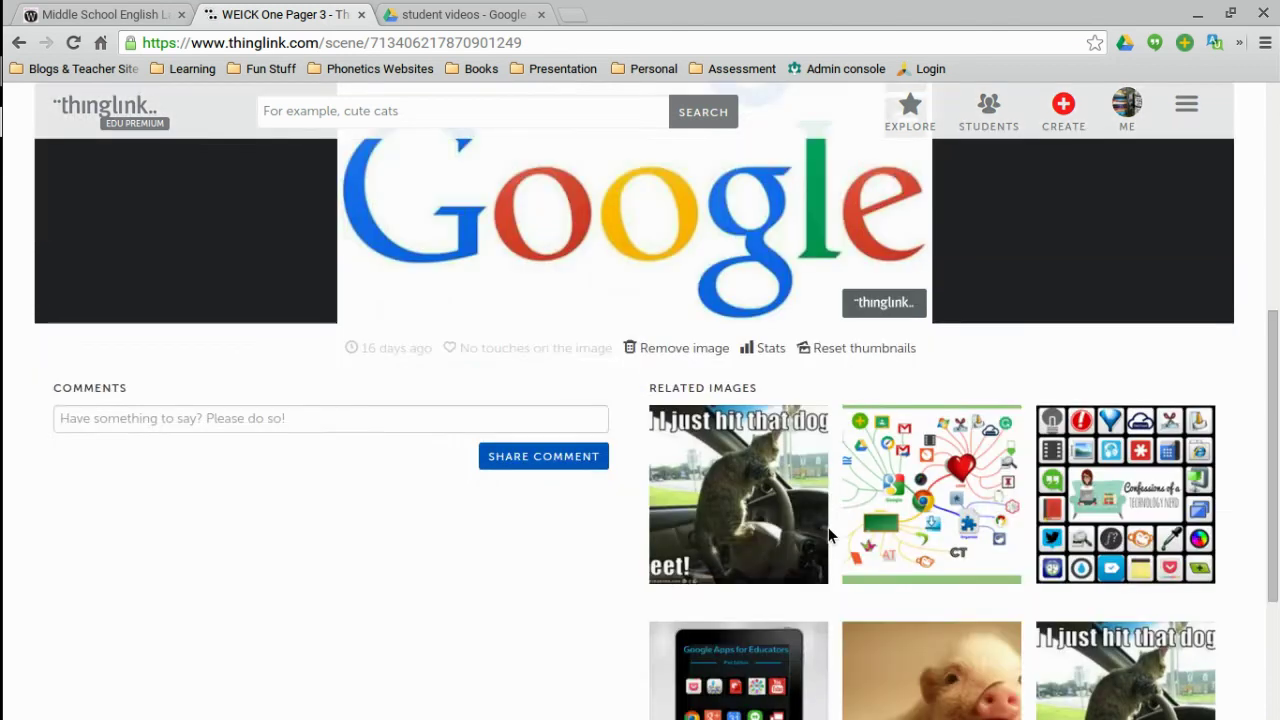
pyautogui.scroll(5, 828, 530)
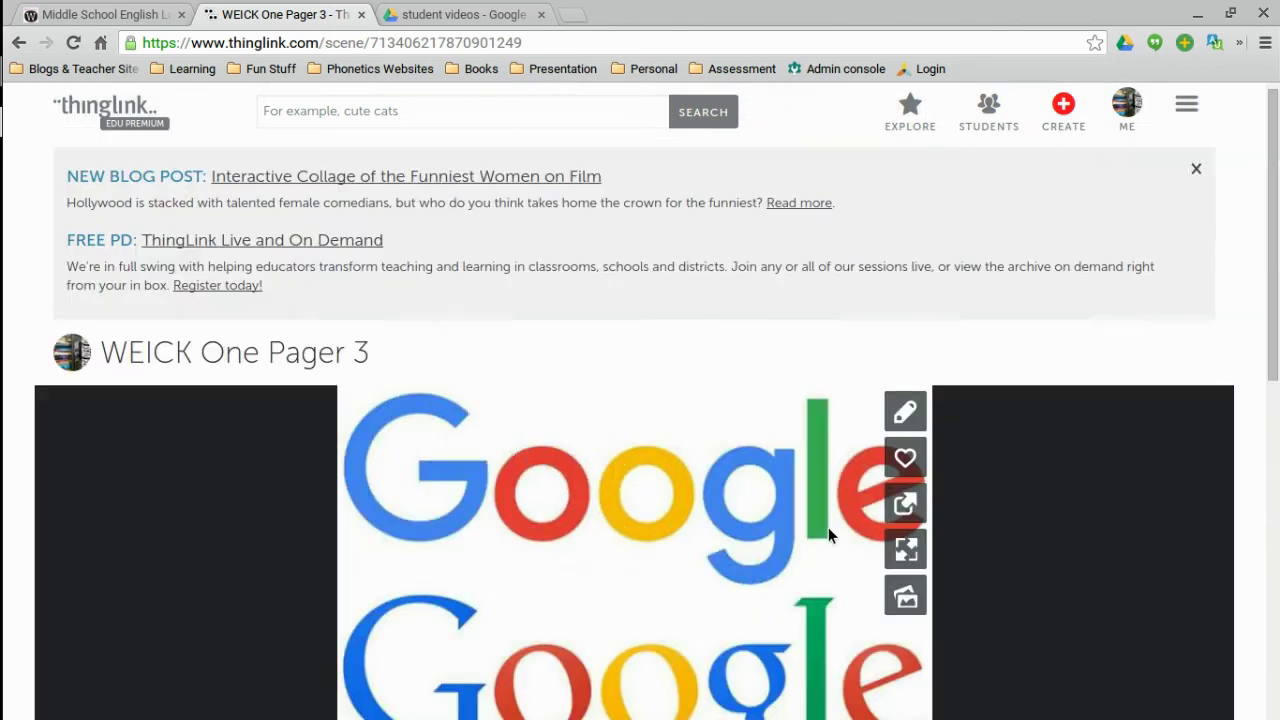
# Add an info tag below the star holding the pasted Drive video link, then save the image.
pyautogui.click(910, 424)
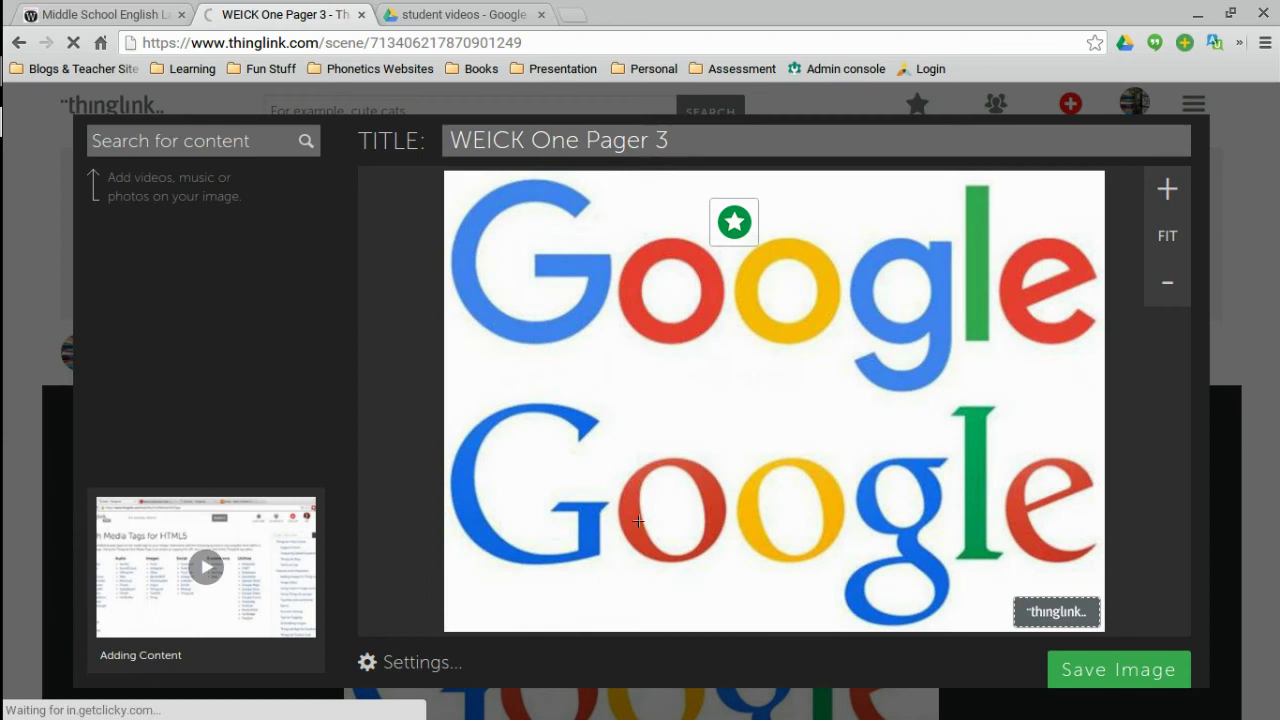
pyautogui.click(688, 346)
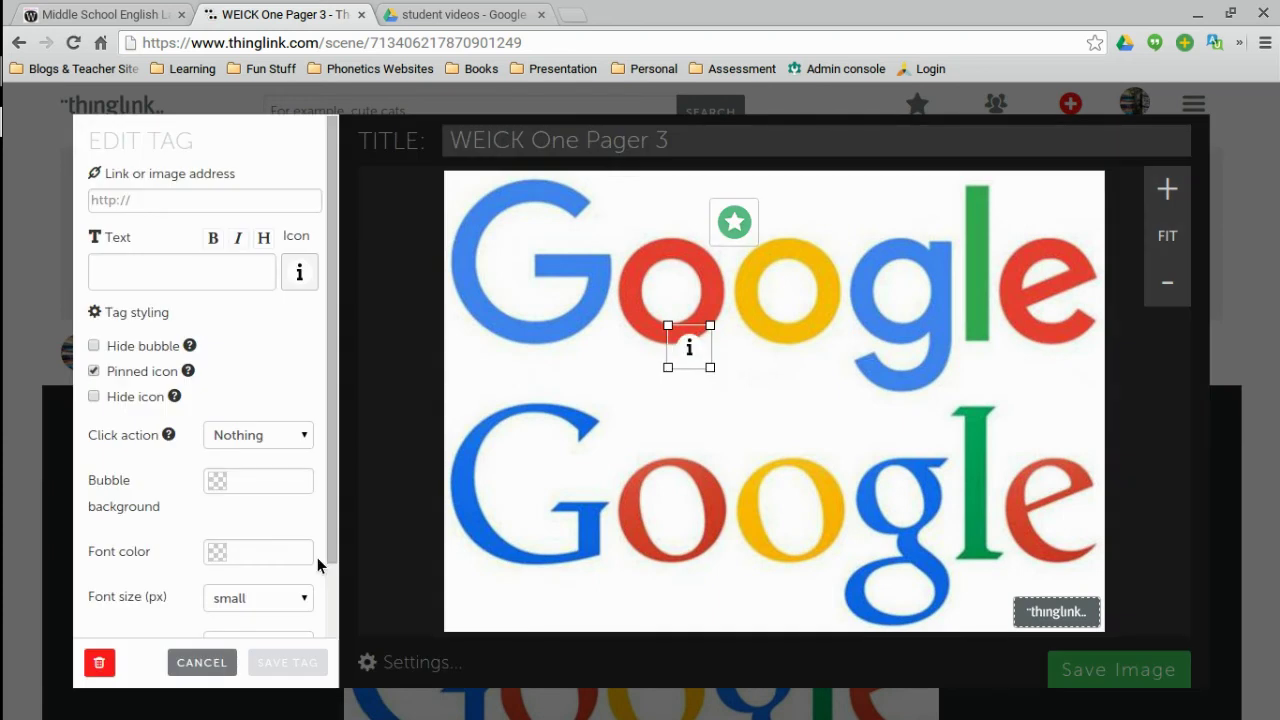
pyautogui.click(174, 201)
pyautogui.hotkey('ctrl', 'v')
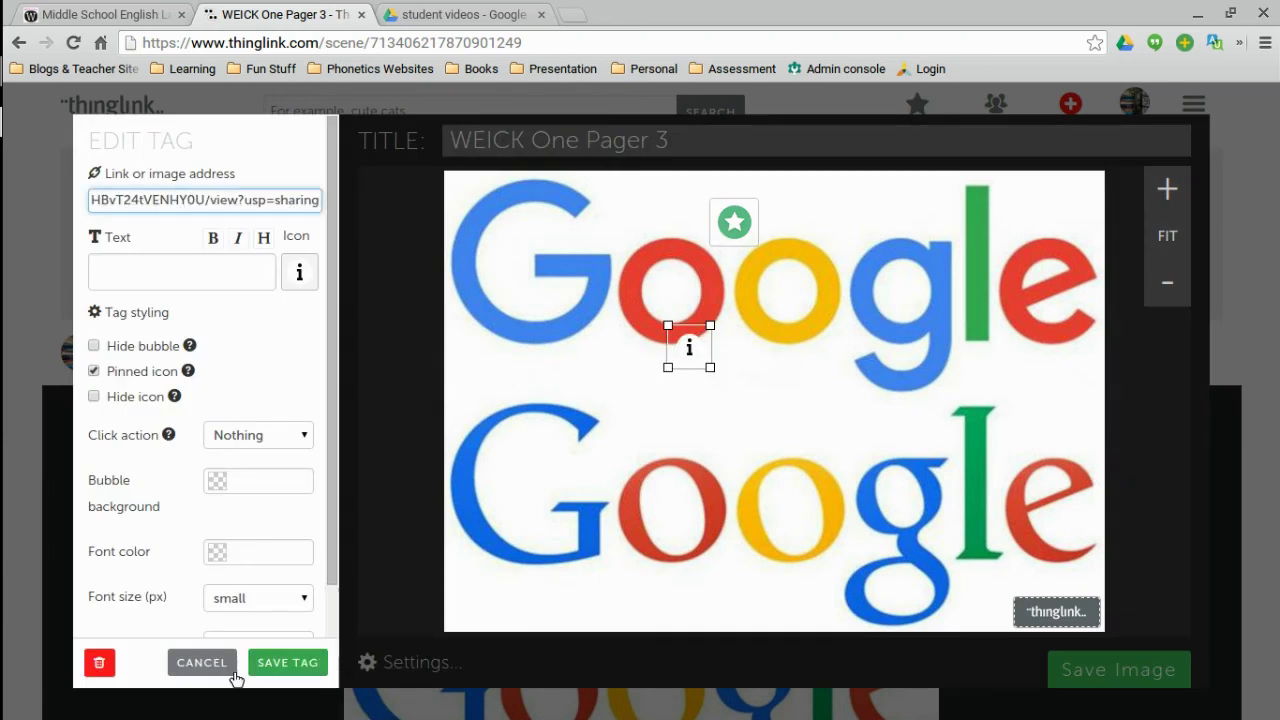
pyautogui.click(284, 664)
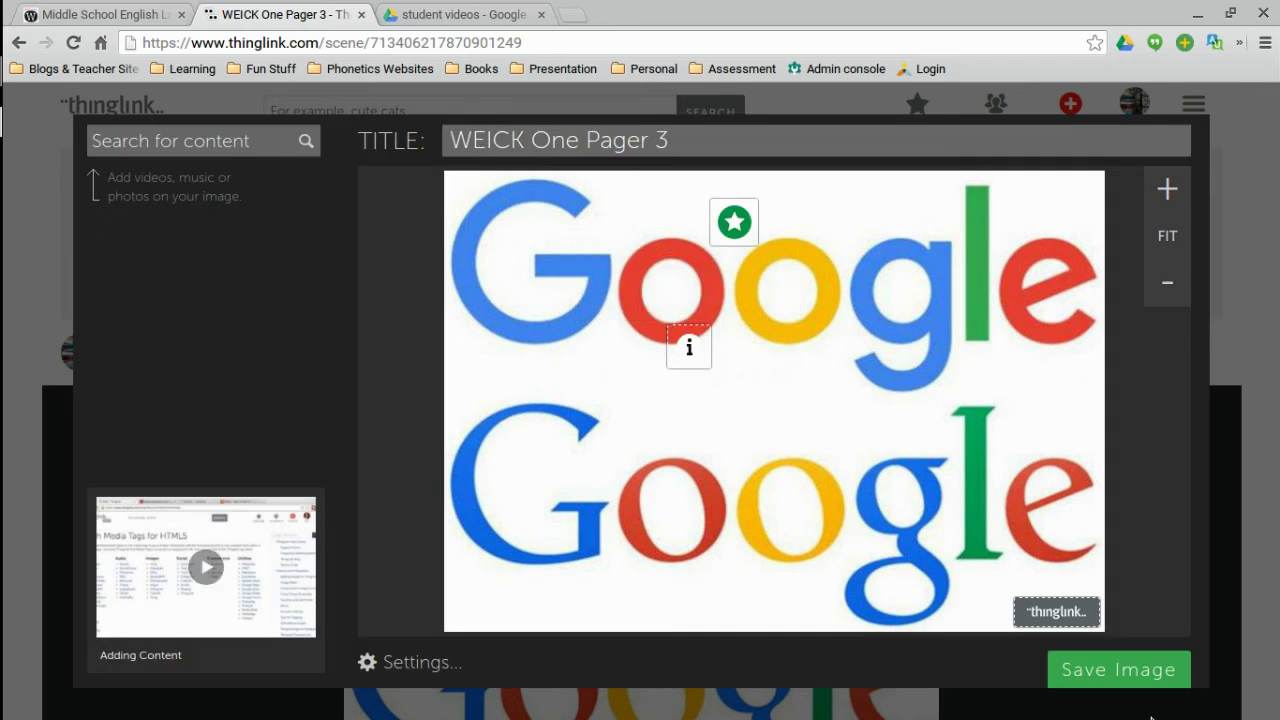
pyautogui.rightClick(1138, 678)
pyautogui.press('Escape')
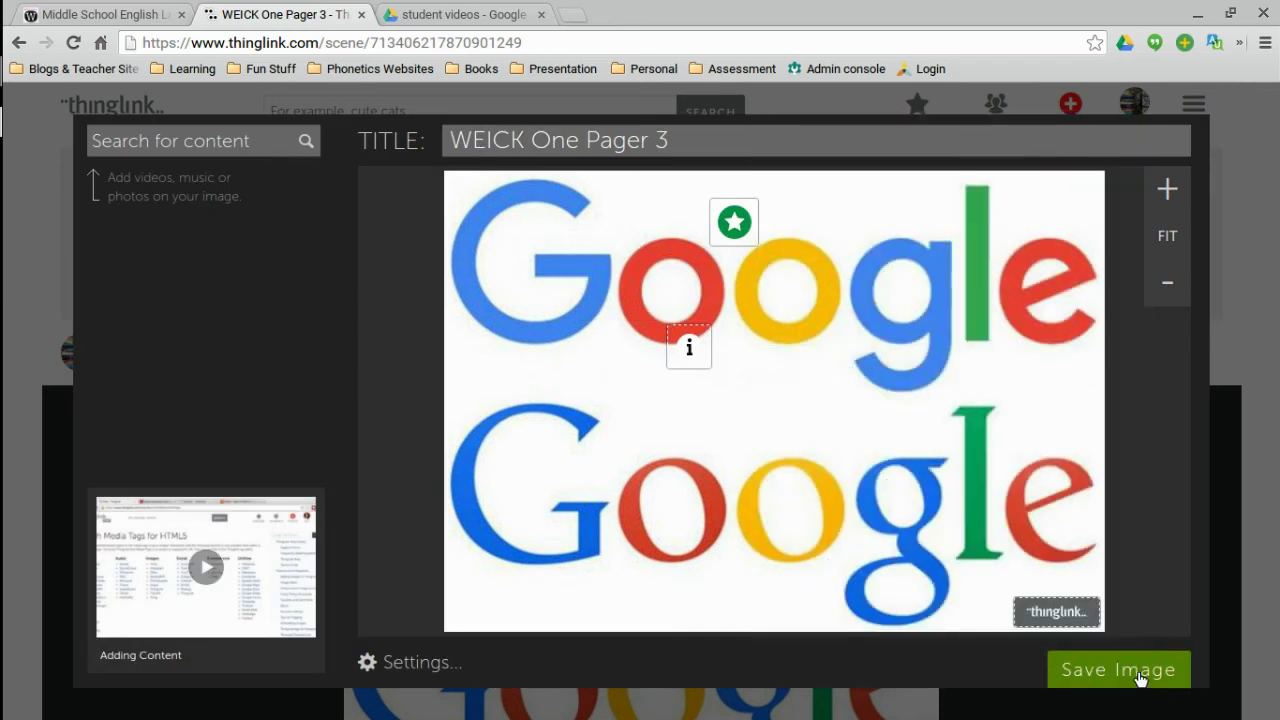
pyautogui.click(1138, 674)
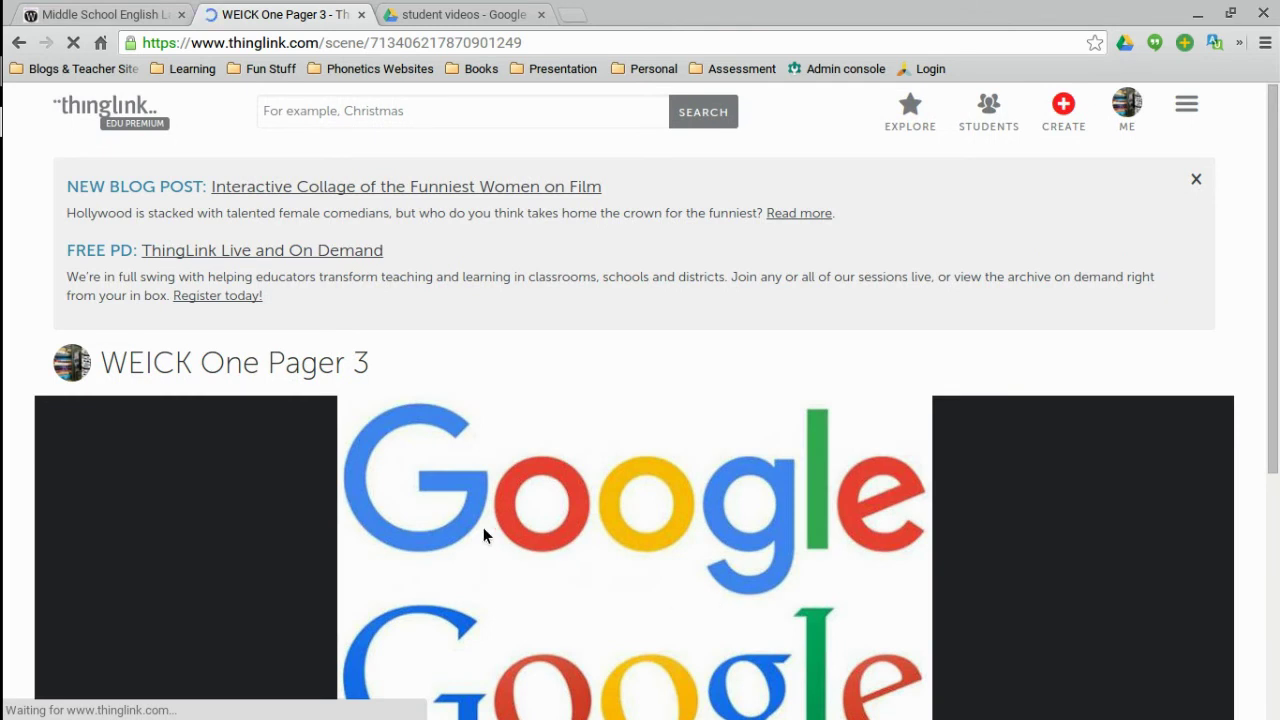
# Open the info tag's linked video 20150422_132152.mp4 in a new tab from its popup.
pyautogui.scroll(-3, 486, 530)
pyautogui.moveTo(556, 302)
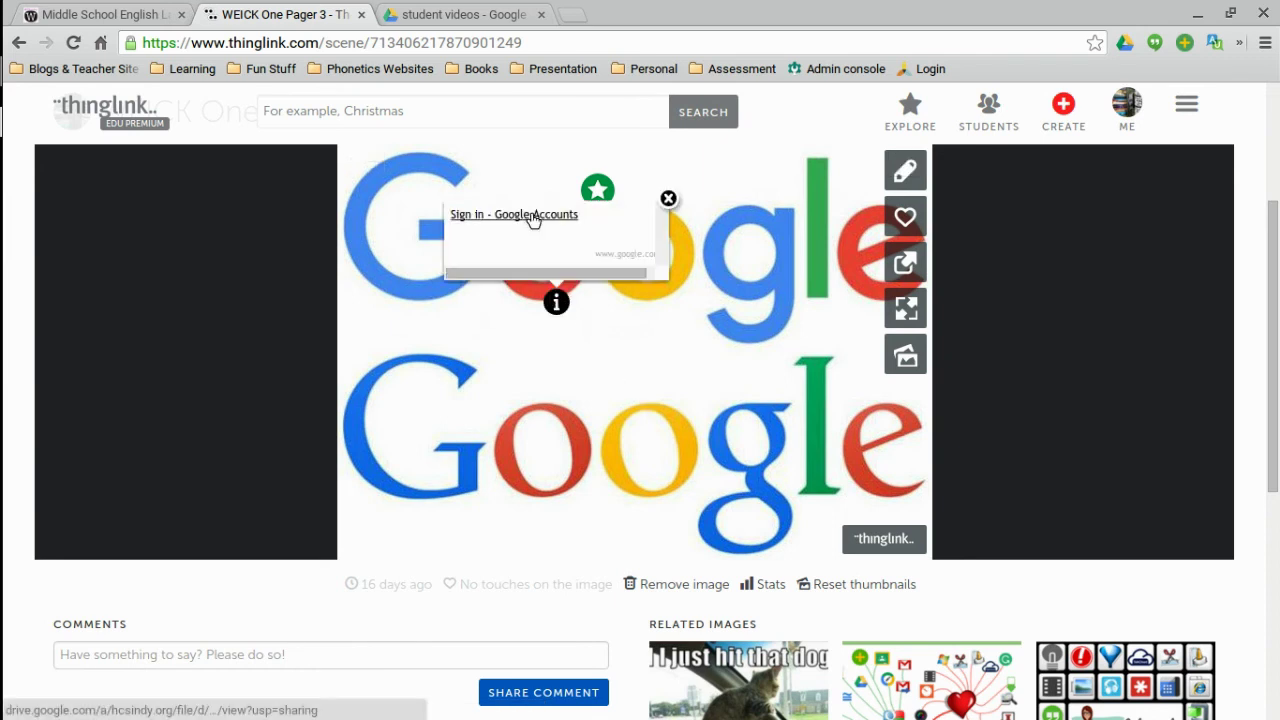
pyautogui.rightClick(531, 214)
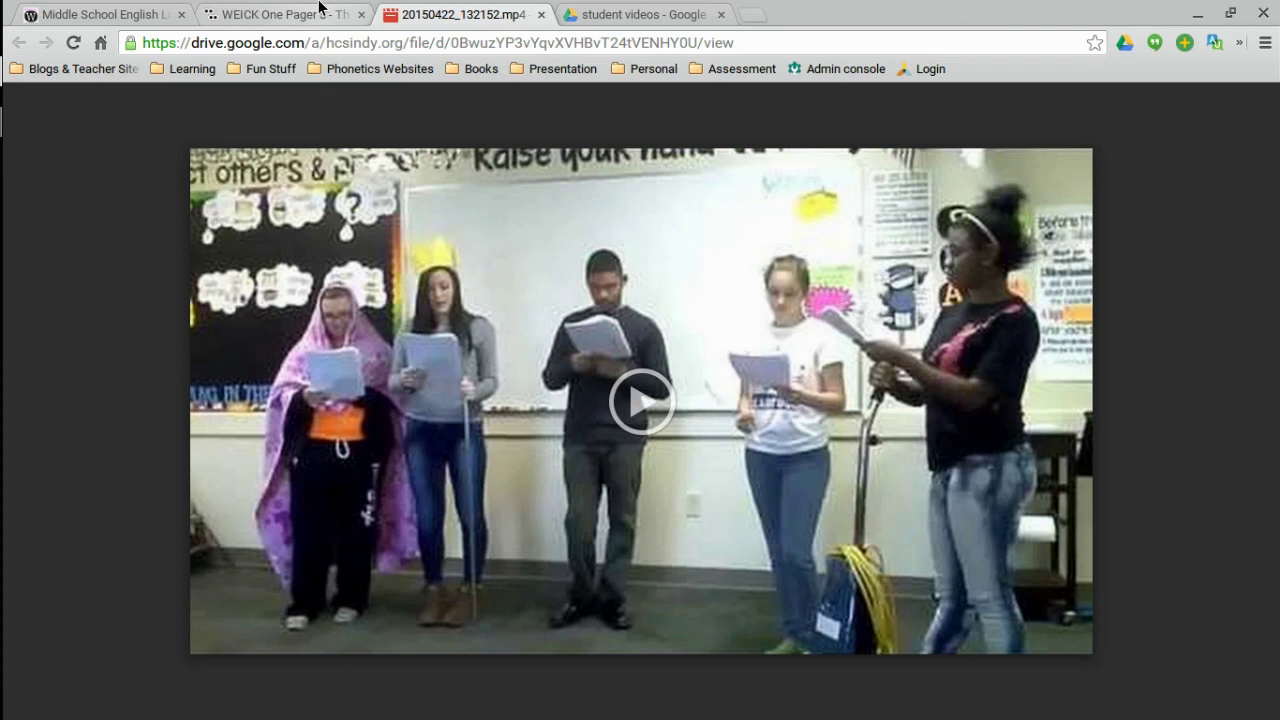
# Close the Drive sharing dialog for 20150422_132152.mp4, leaving its link sharing on.
pyautogui.click(320, 12)
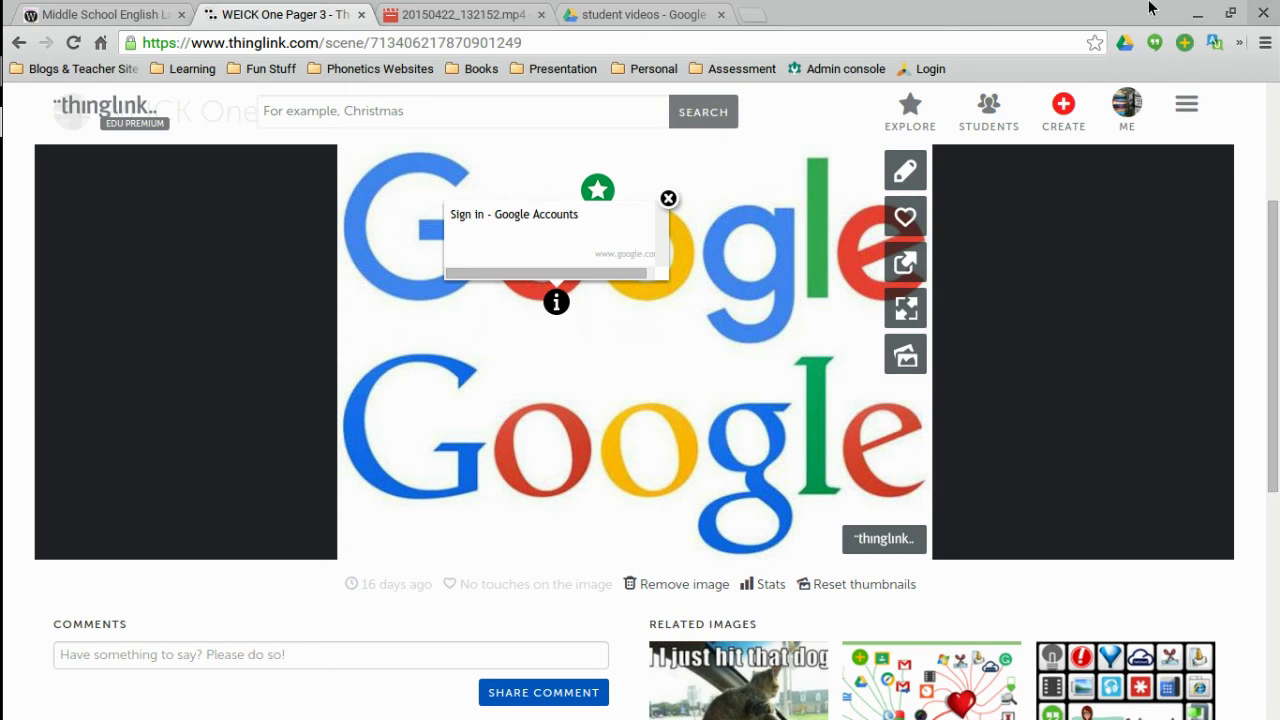
pyautogui.click(668, 12)
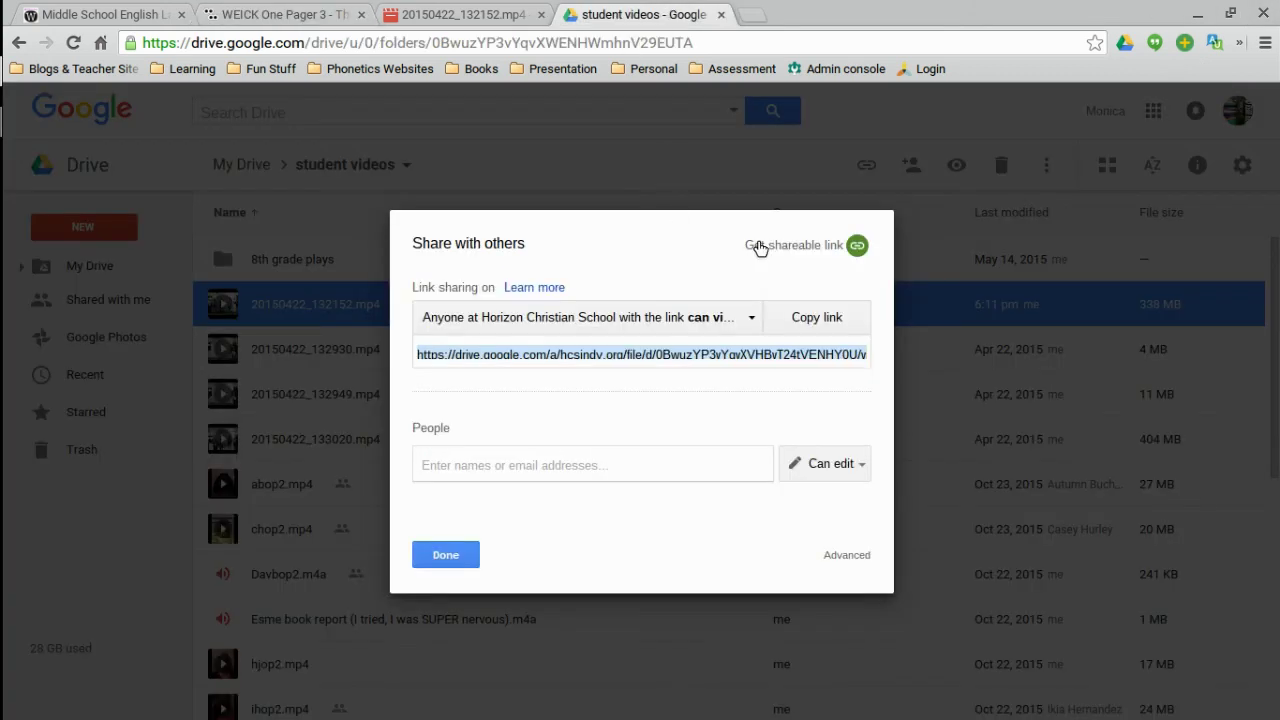
pyautogui.click(447, 603)
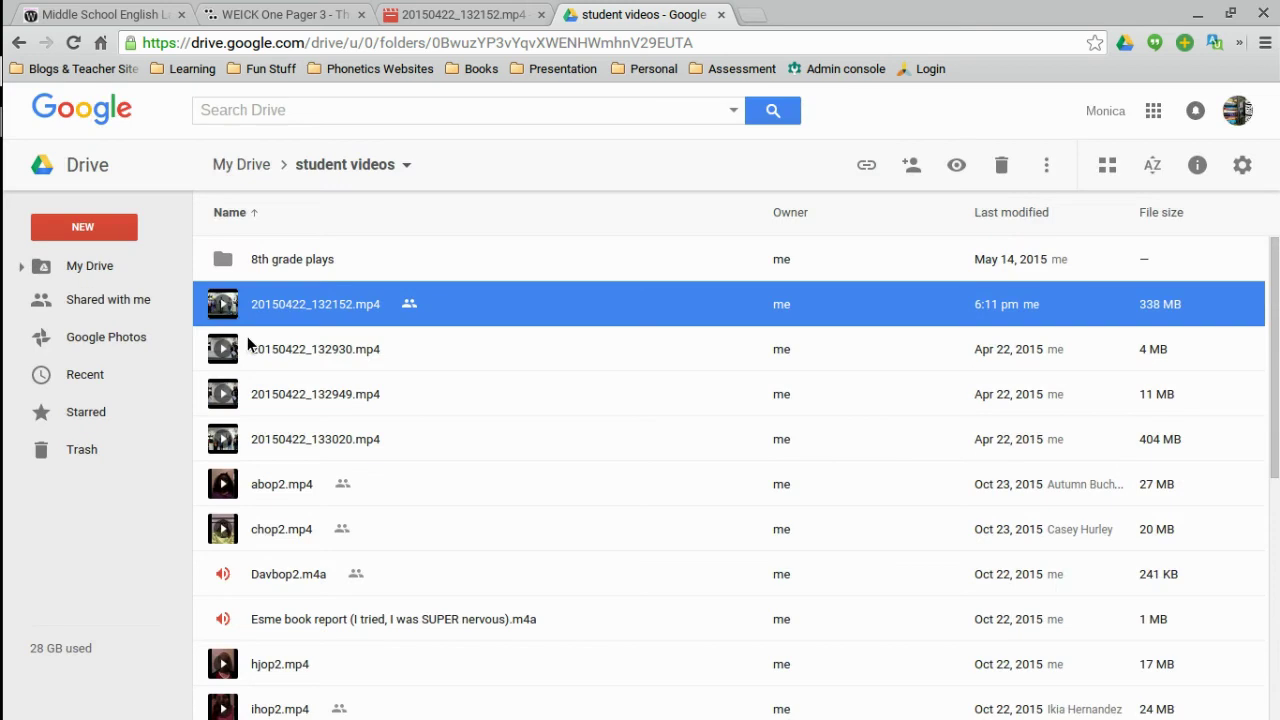
# Turn on a shareable link for the sleeping-head photo in Google Photos and copy it.
pyautogui.click(112, 338)
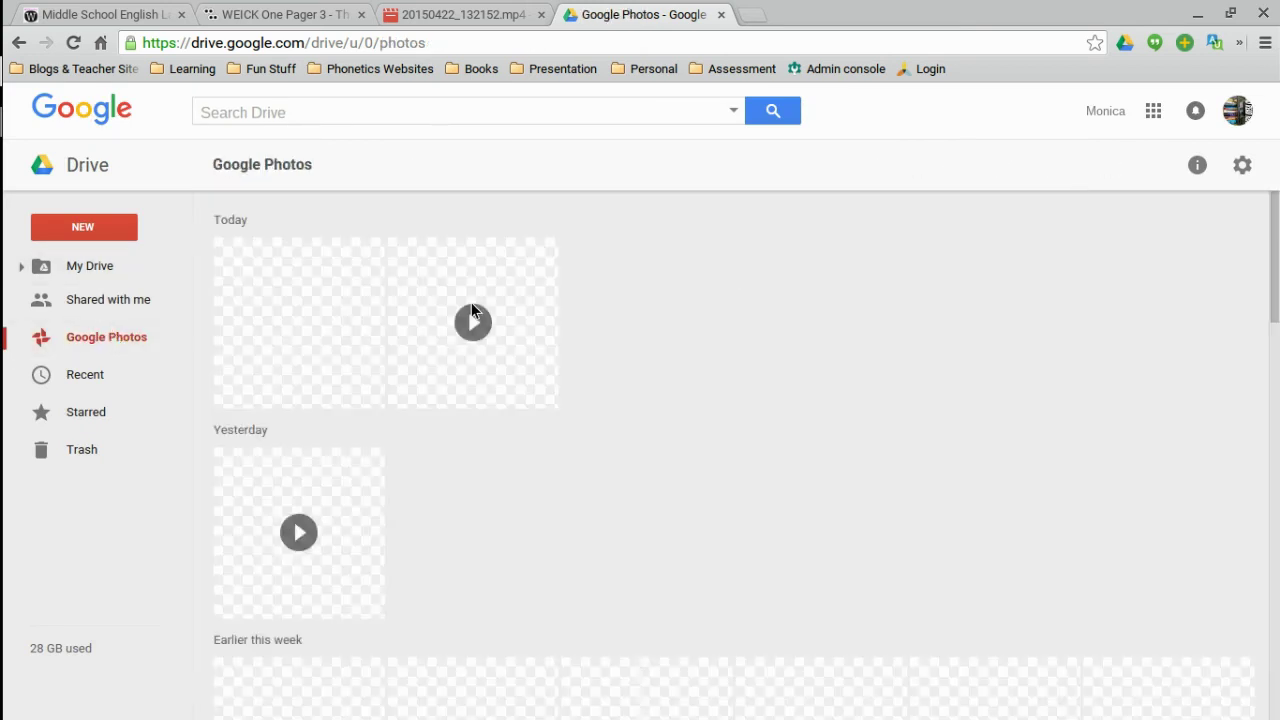
pyautogui.click(309, 340)
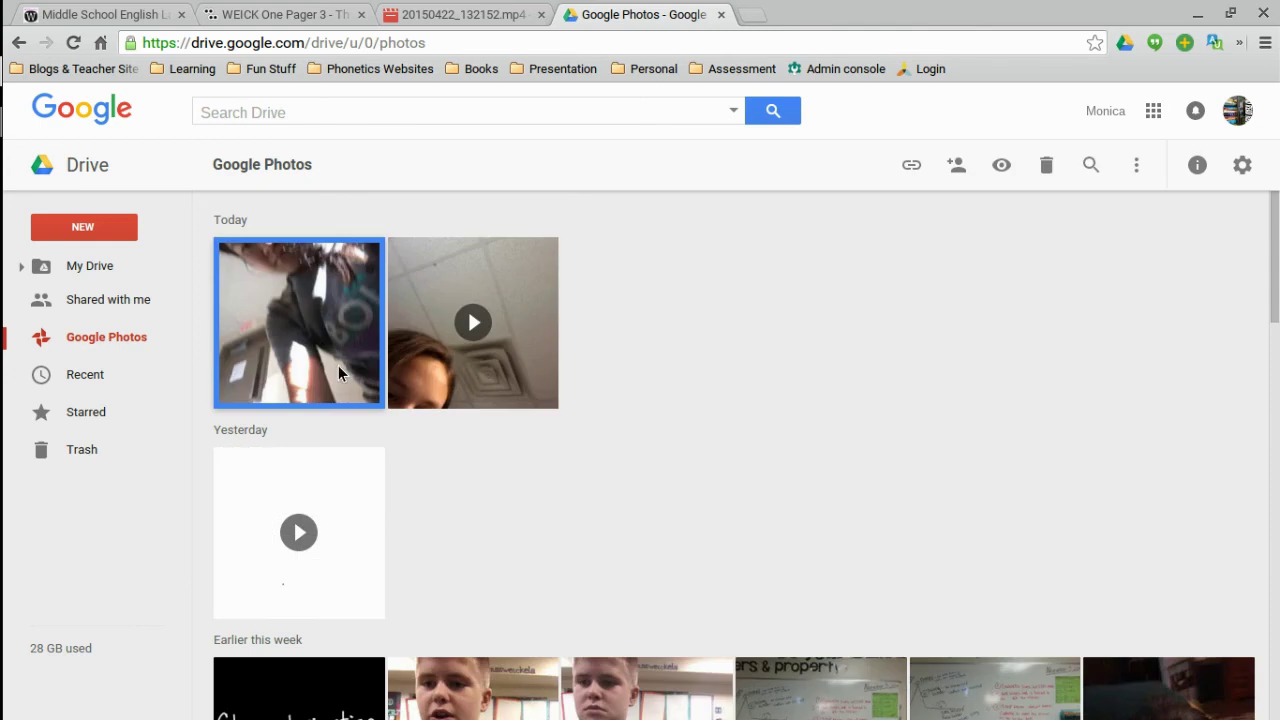
pyautogui.scroll(-5, 512, 530)
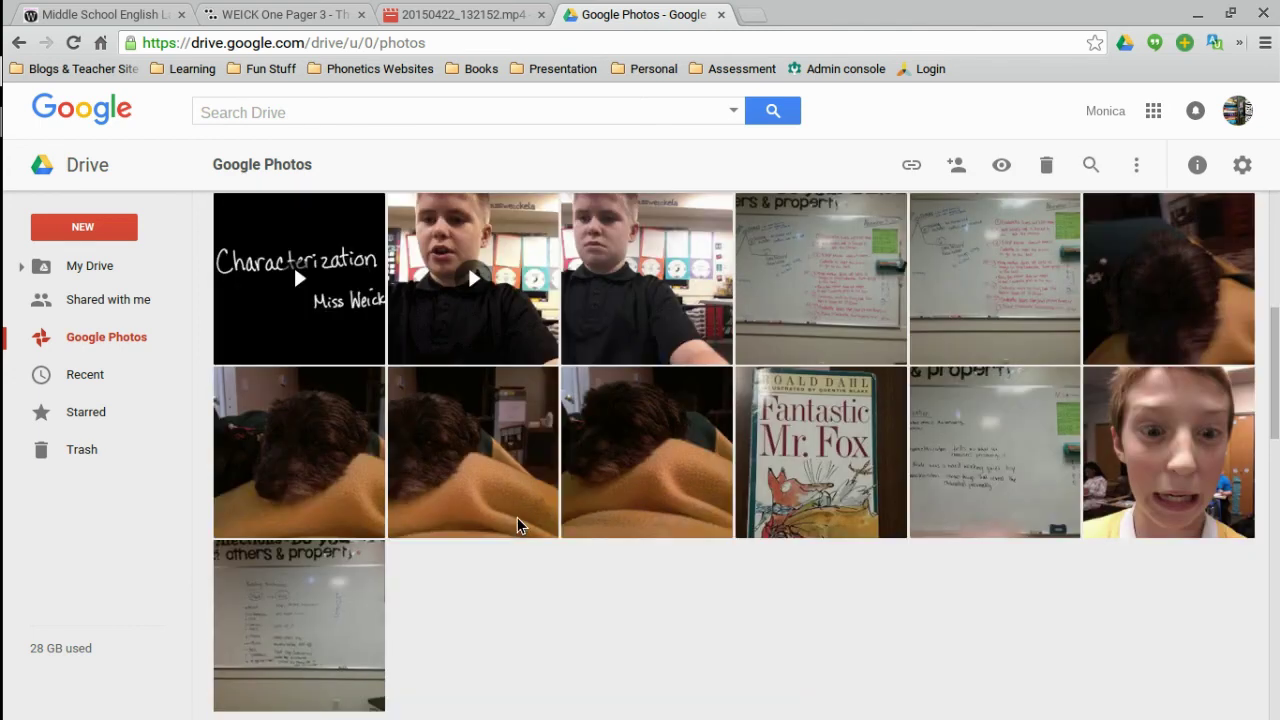
pyautogui.click(665, 452)
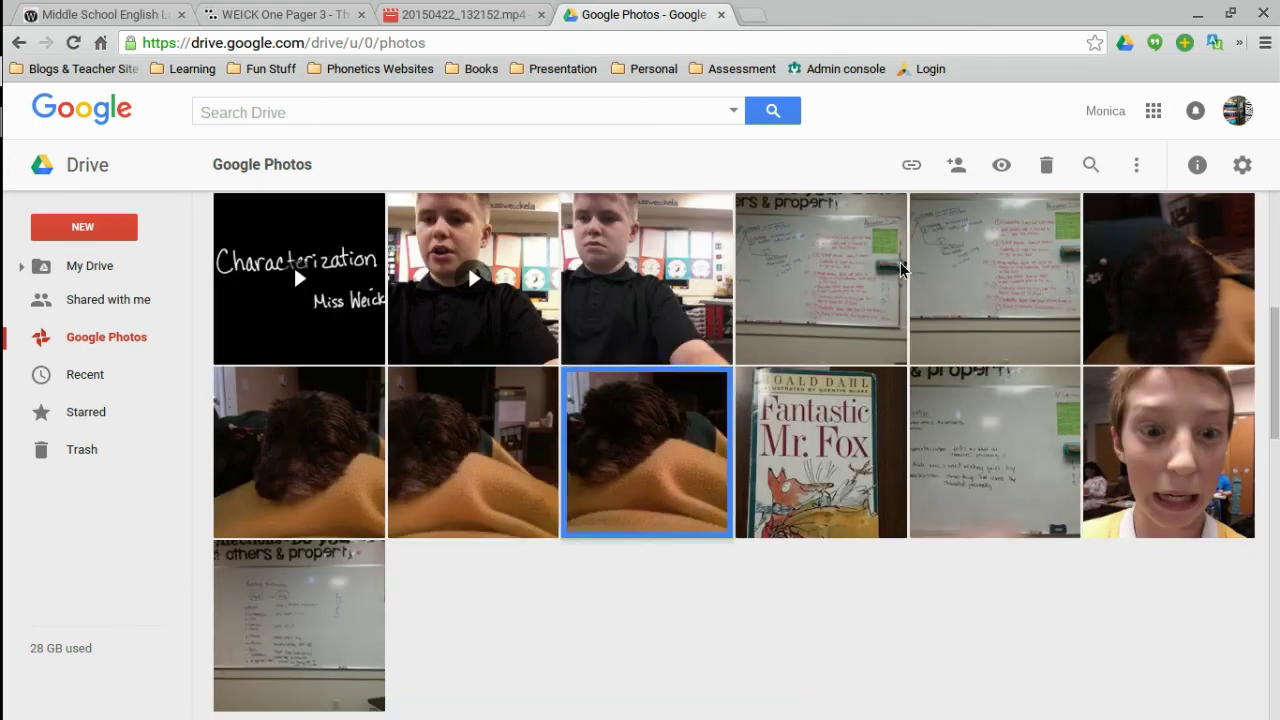
pyautogui.click(956, 168)
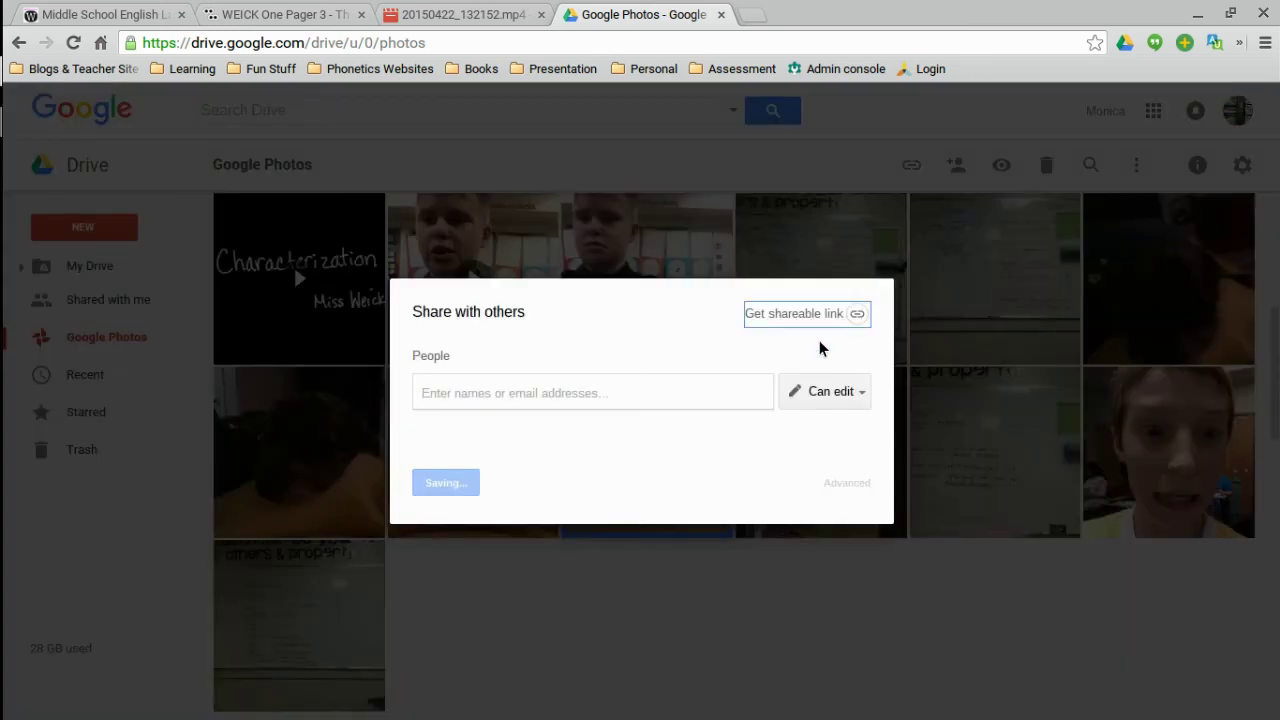
pyautogui.click(862, 316)
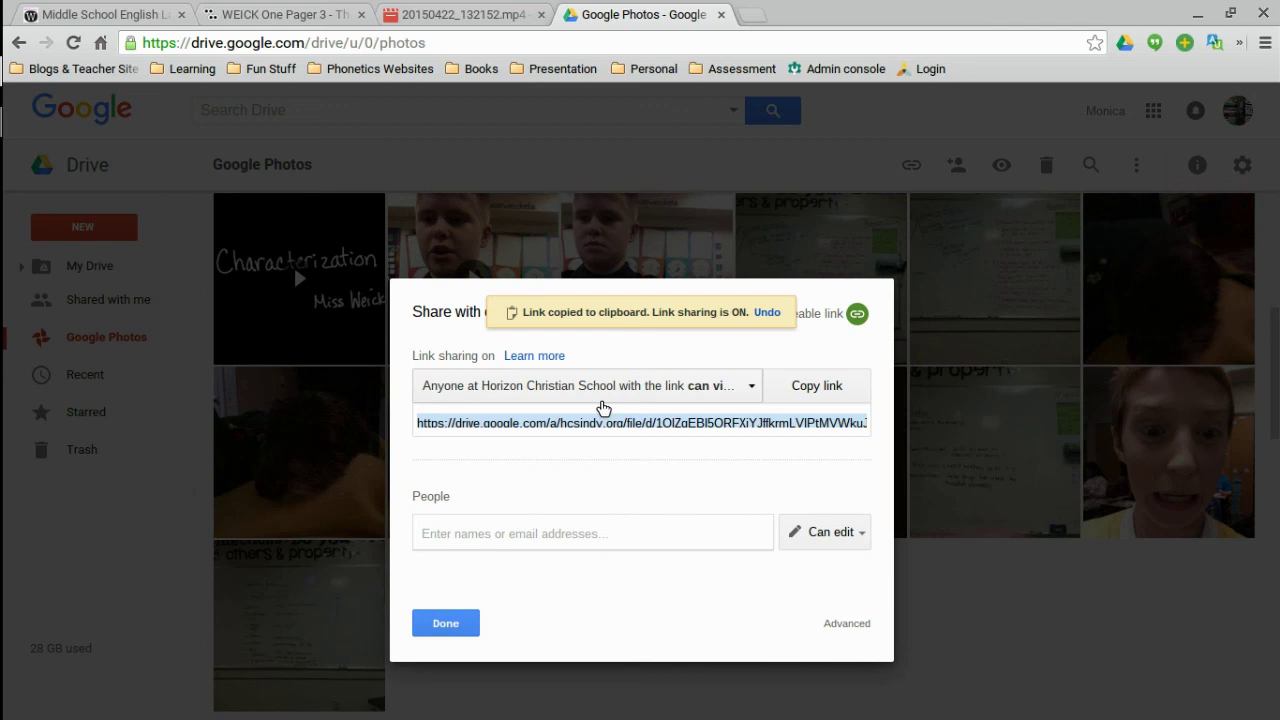
pyautogui.click(258, 10)
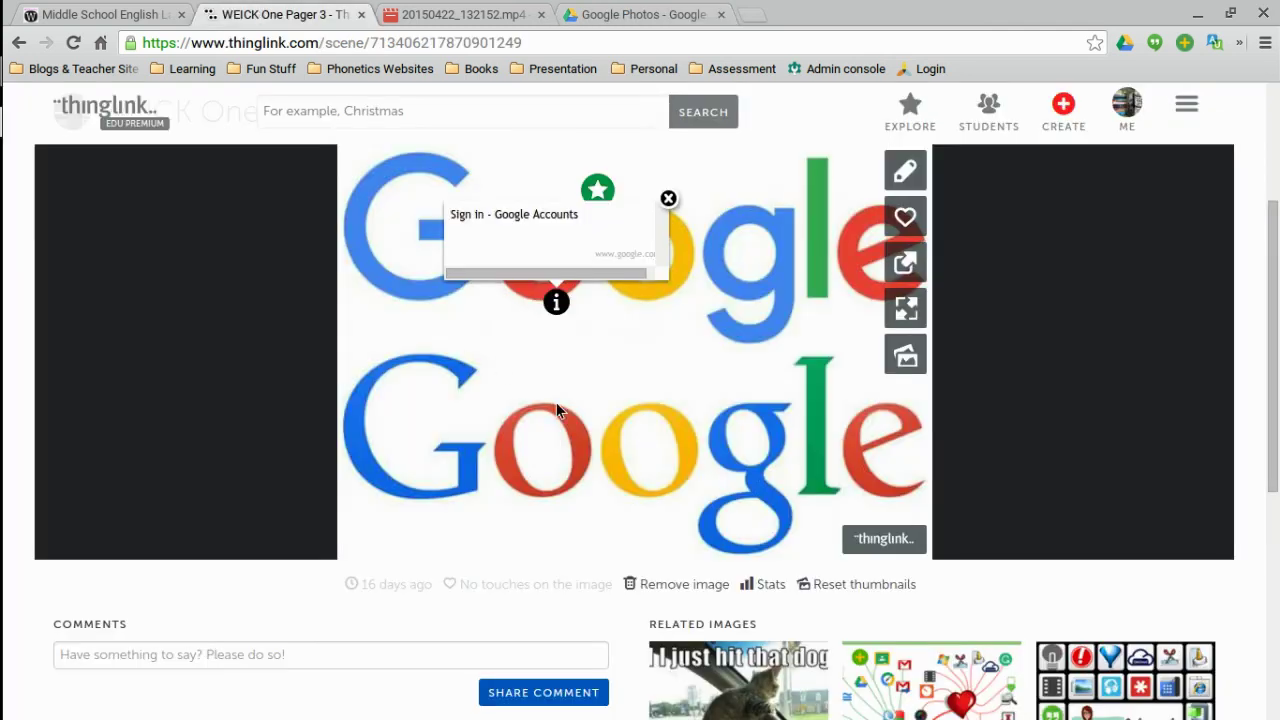
# Place a tag on the green l holding the pasted Drive photo link, save it, and reopen it.
pyautogui.click(904, 173)
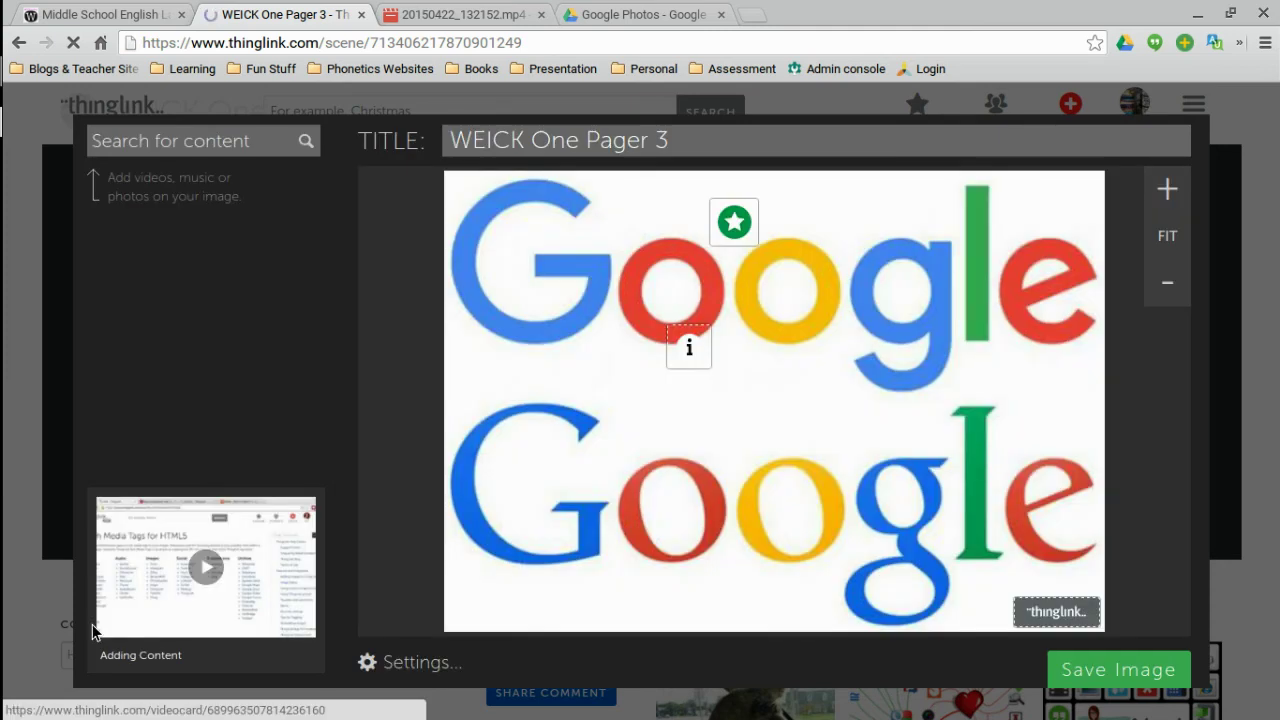
pyautogui.click(978, 355)
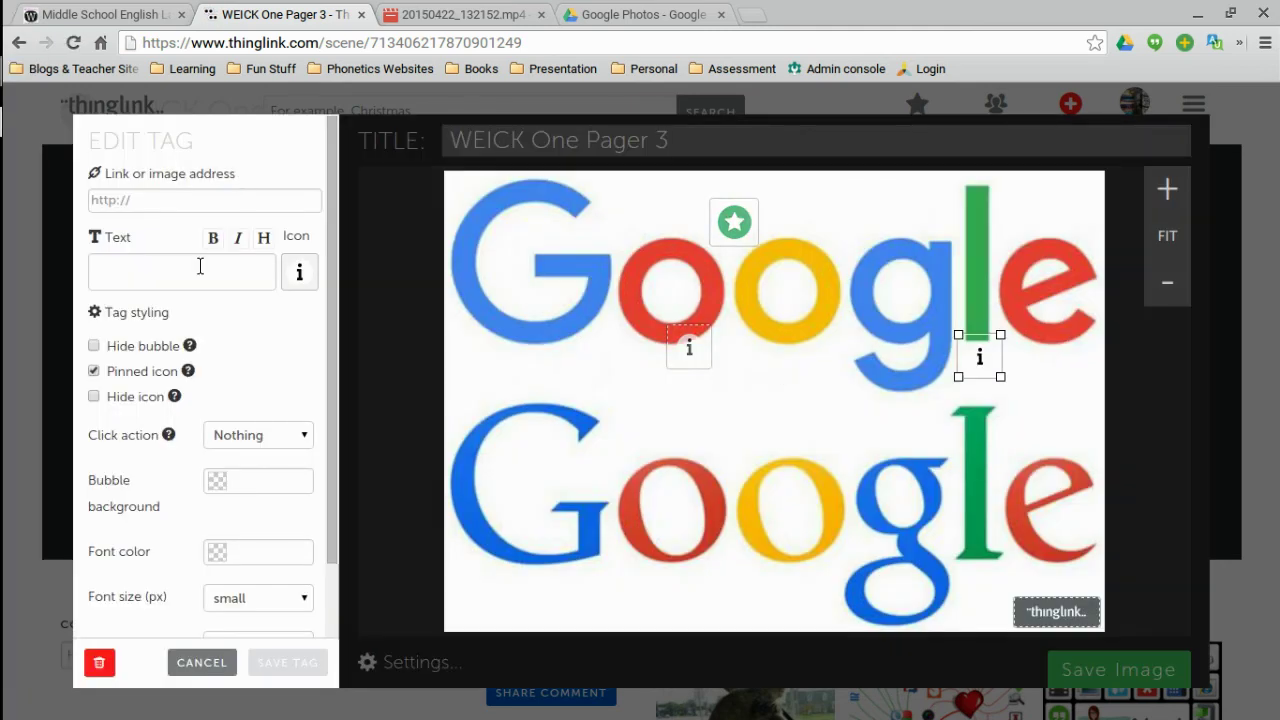
pyautogui.click(157, 200)
pyautogui.hotkey('ctrl', 'v')
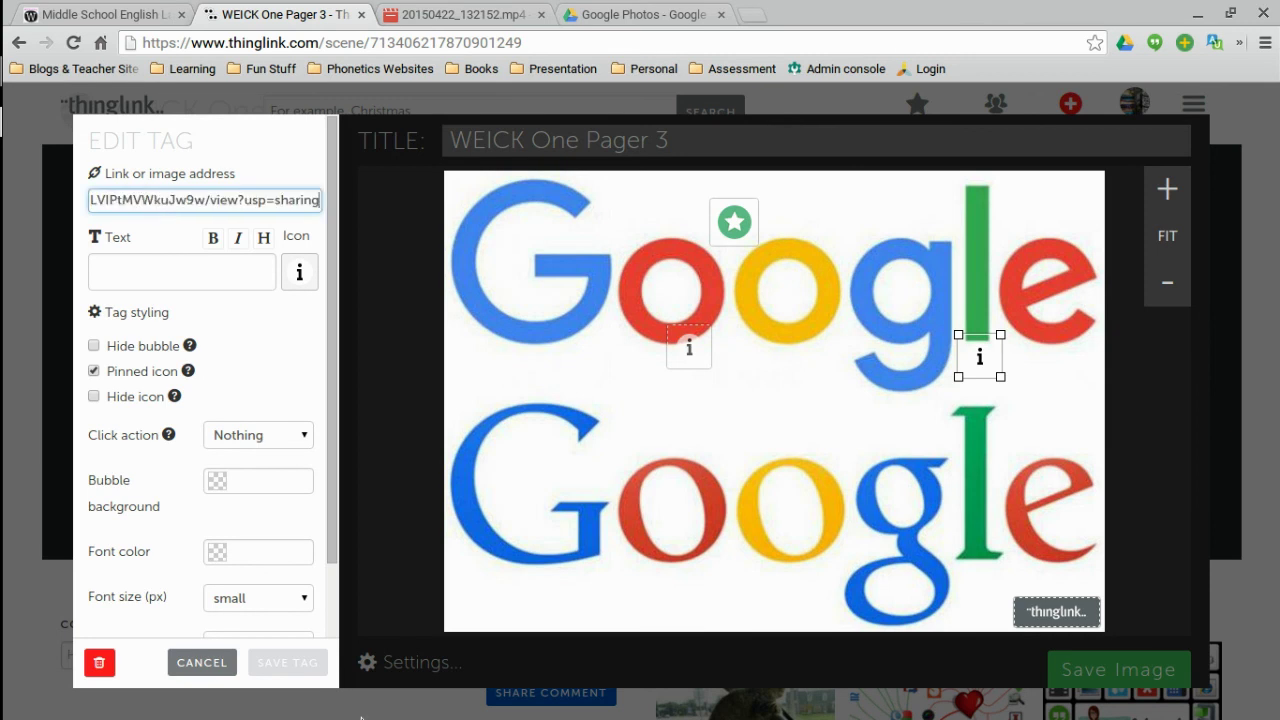
pyautogui.click(285, 663)
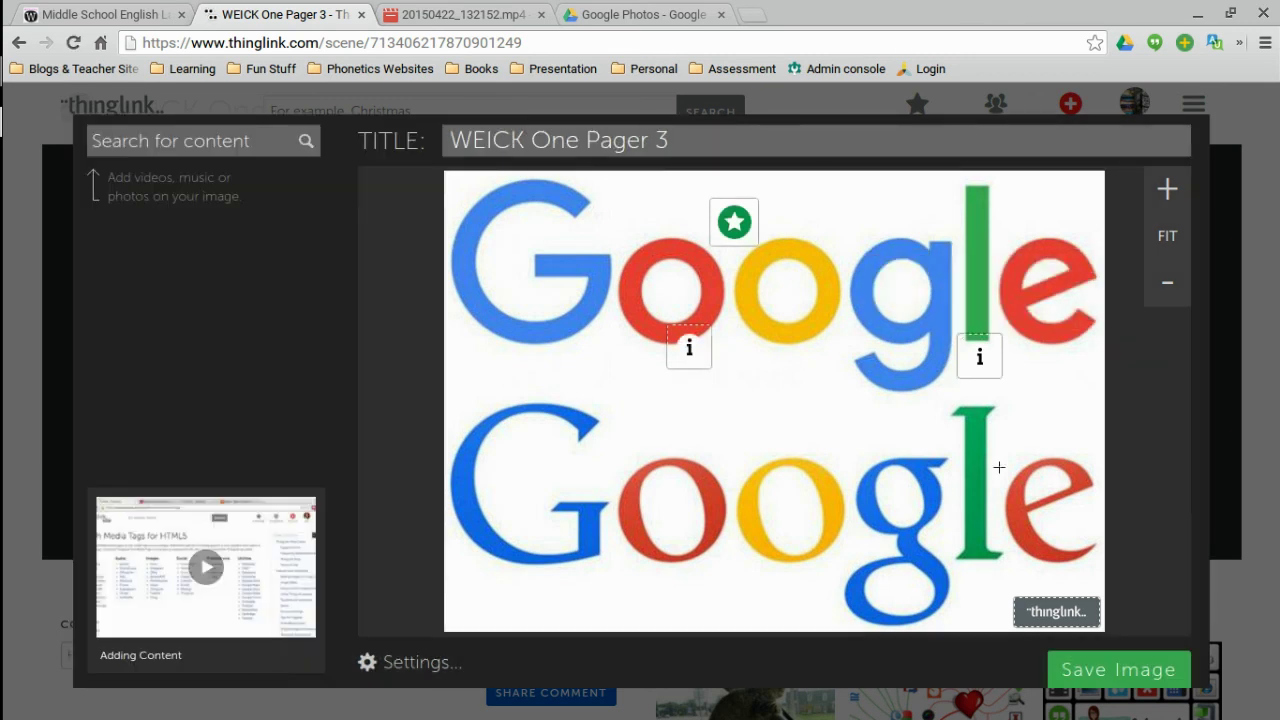
pyautogui.click(976, 355)
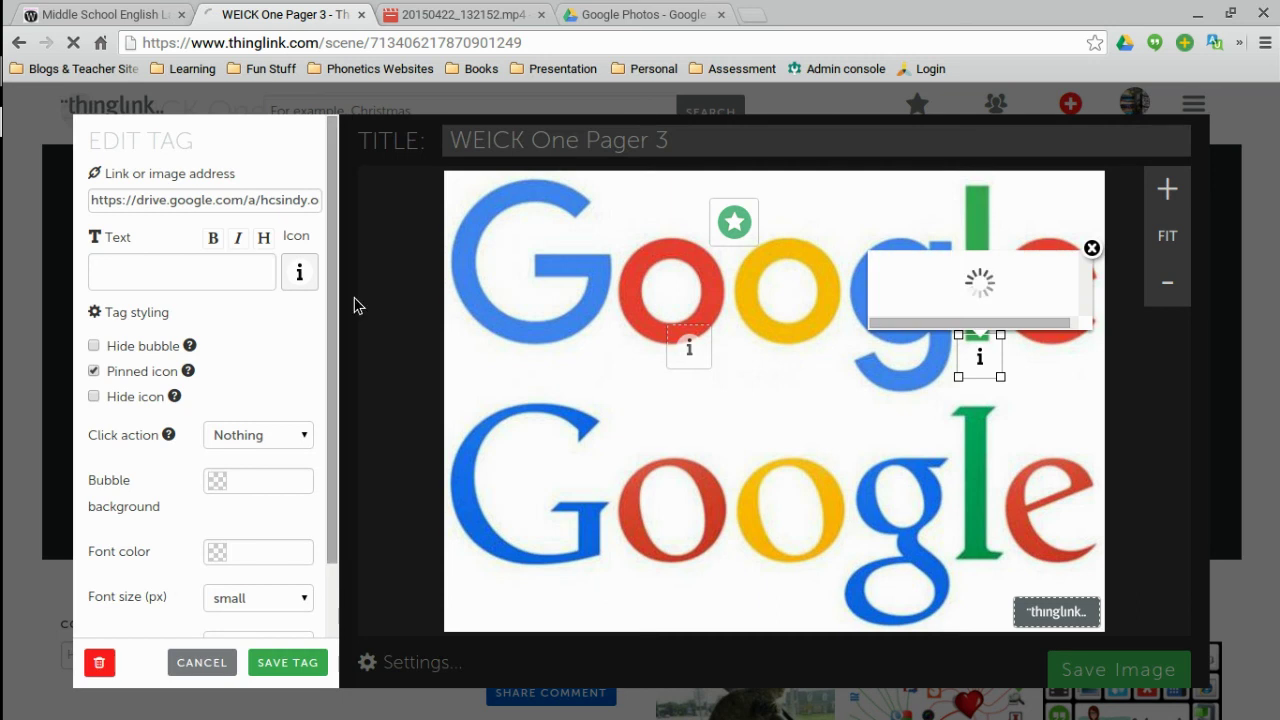
pyautogui.scroll(-2, 315, 478)
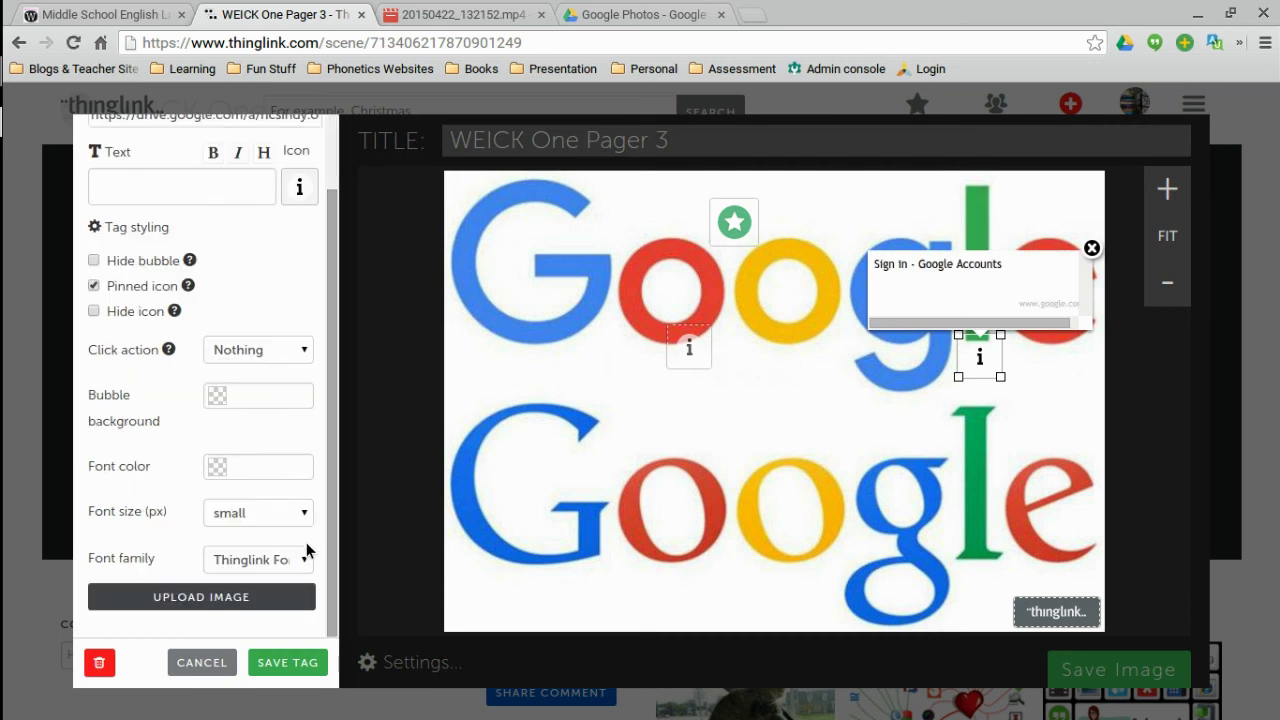
# Upload stars.jpg from the Downloads folder as the tag's image.
pyautogui.click(169, 598)
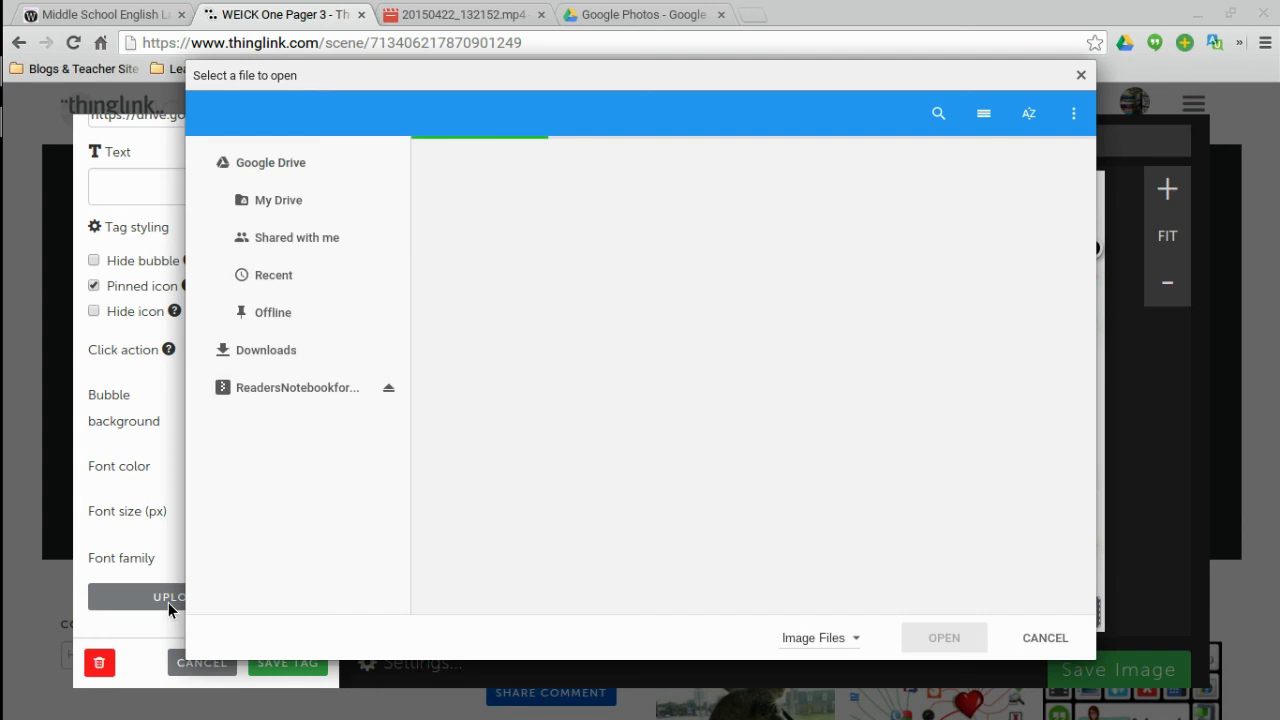
pyautogui.scroll(-5, 331, 443)
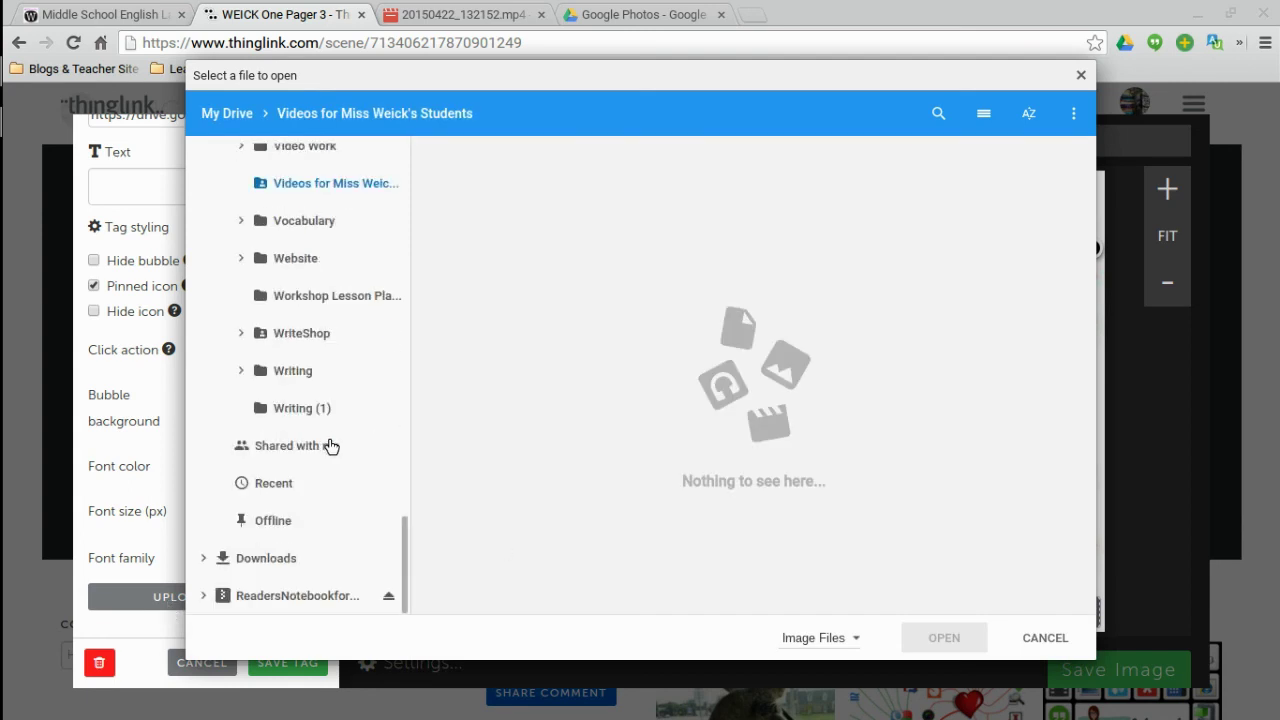
pyautogui.click(313, 566)
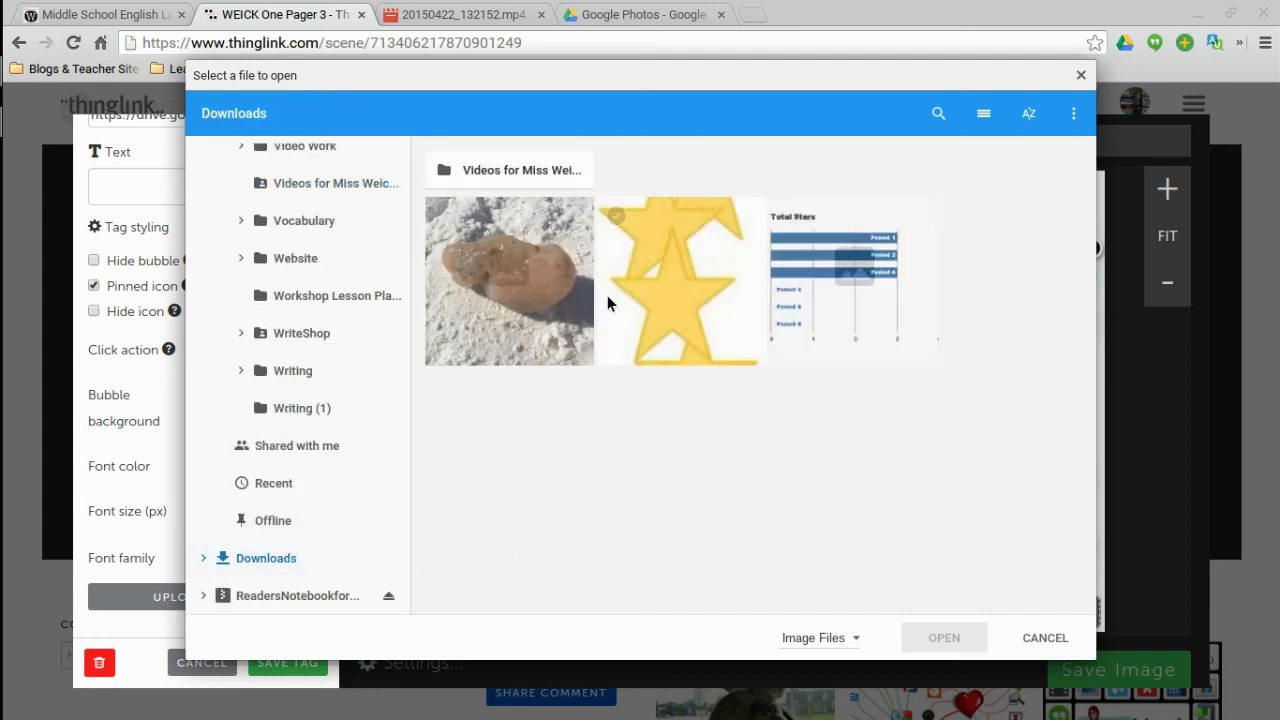
pyautogui.click(697, 296)
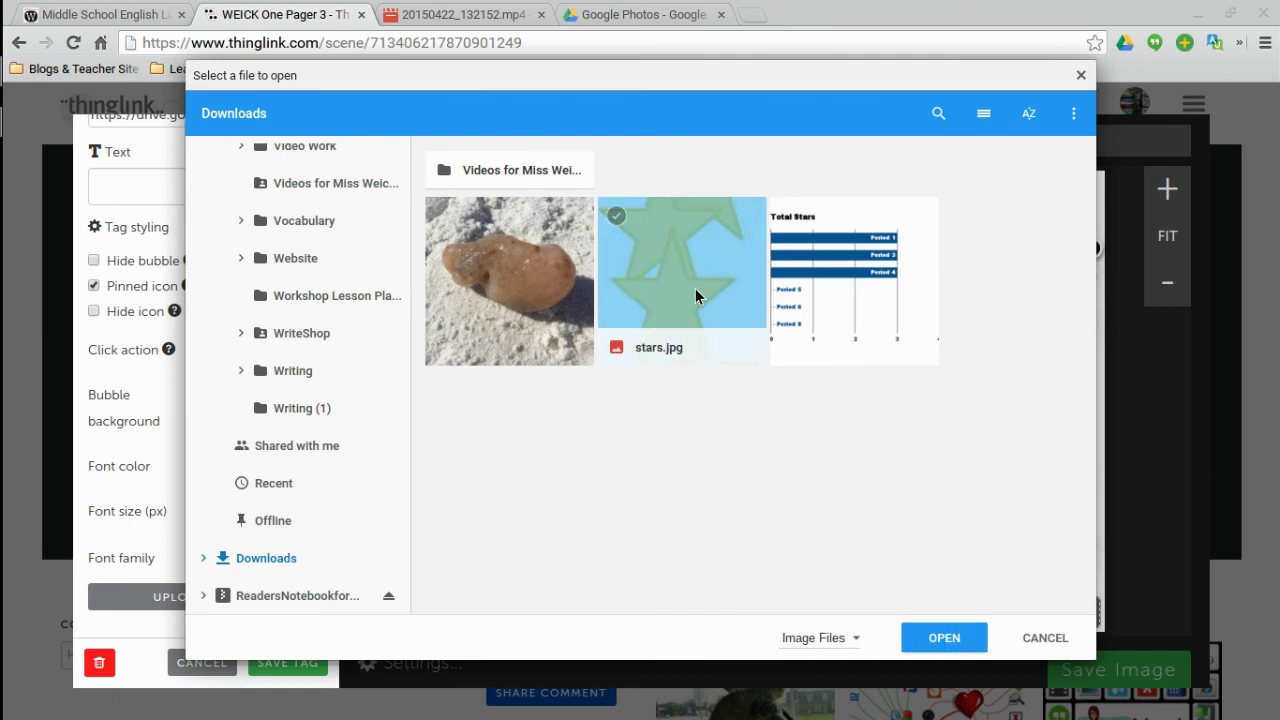
pyautogui.click(940, 637)
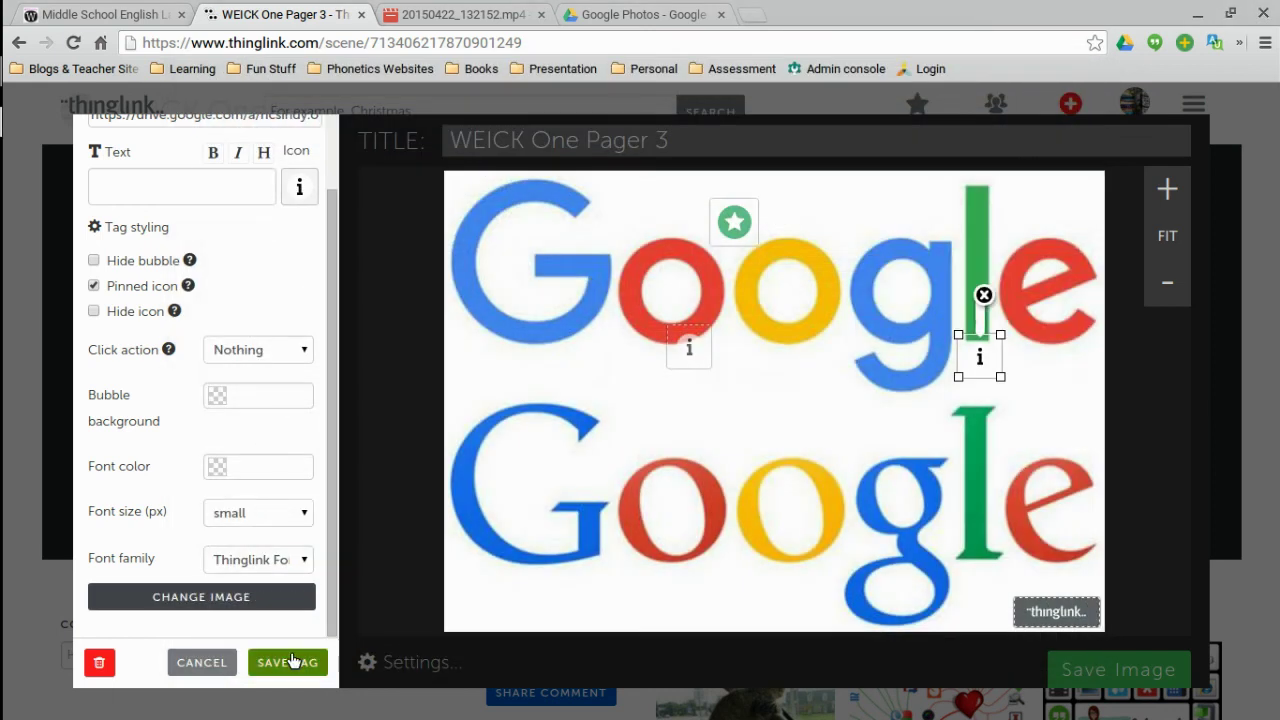
pyautogui.rightClick(291, 660)
# Save the tag on the green l, reopen it to confirm the stars.jpg preview, and save again.
pyautogui.click(292, 665)
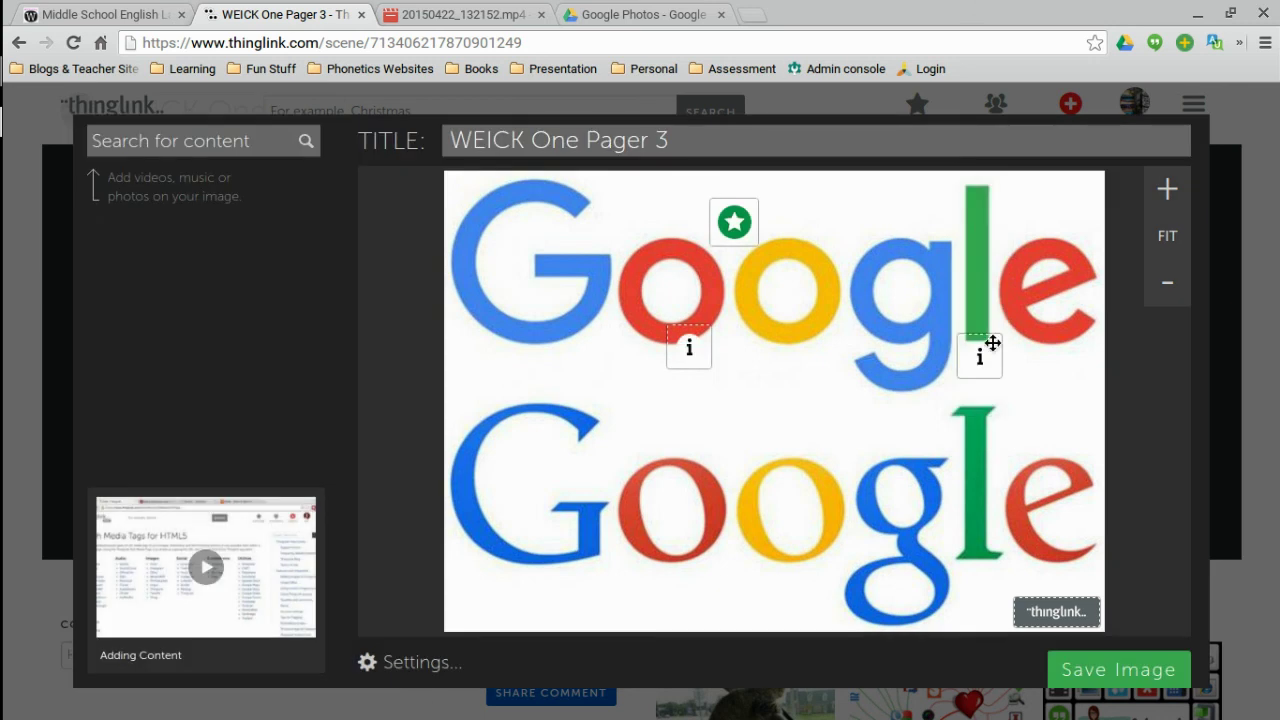
pyautogui.click(984, 350)
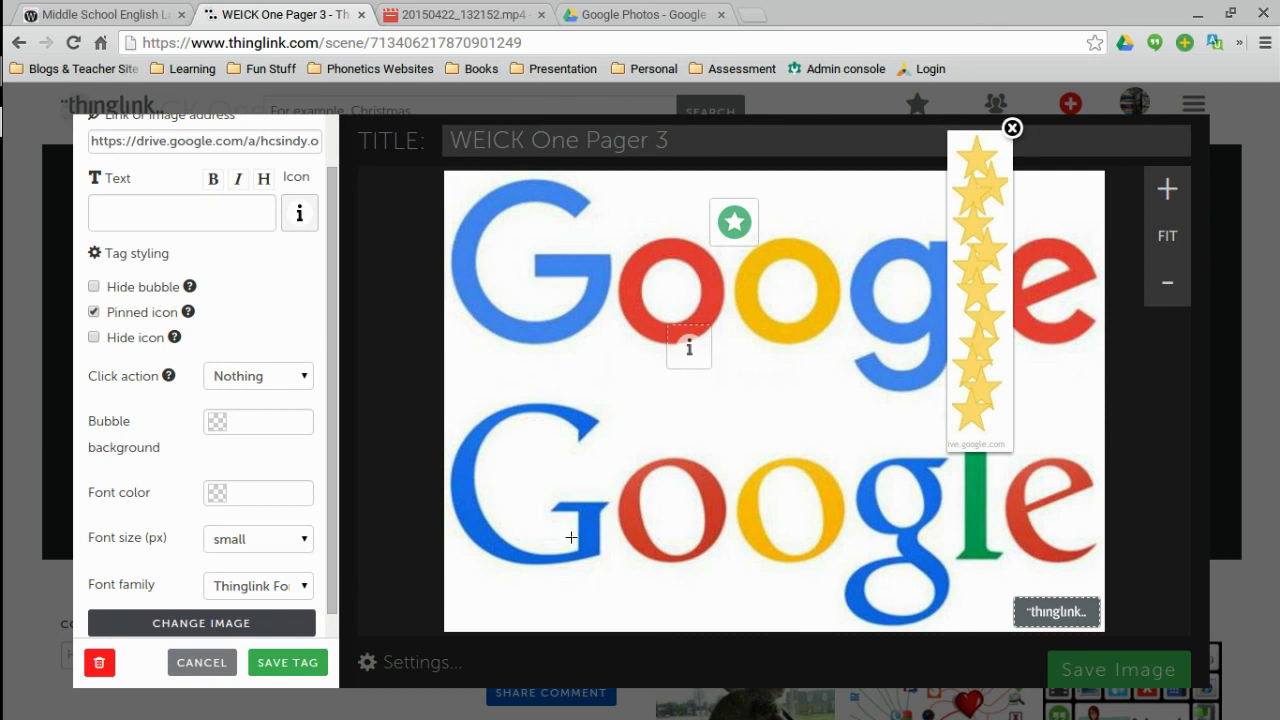
pyautogui.click(305, 663)
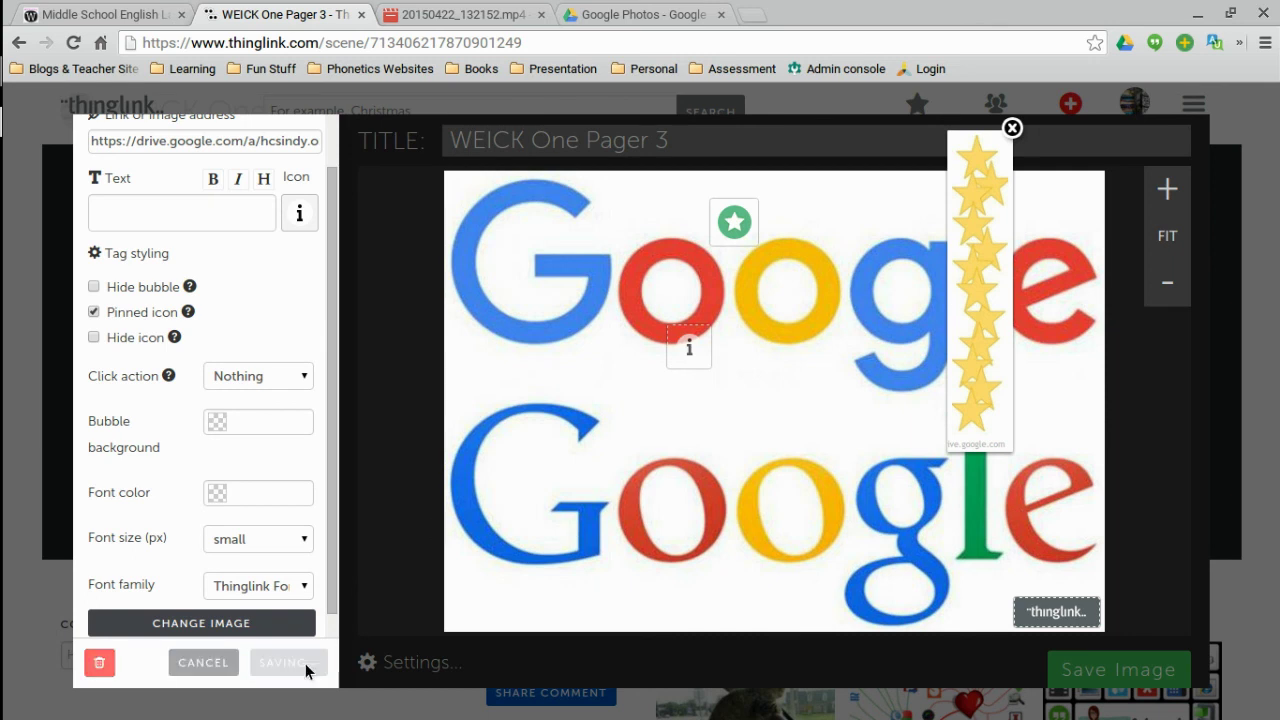